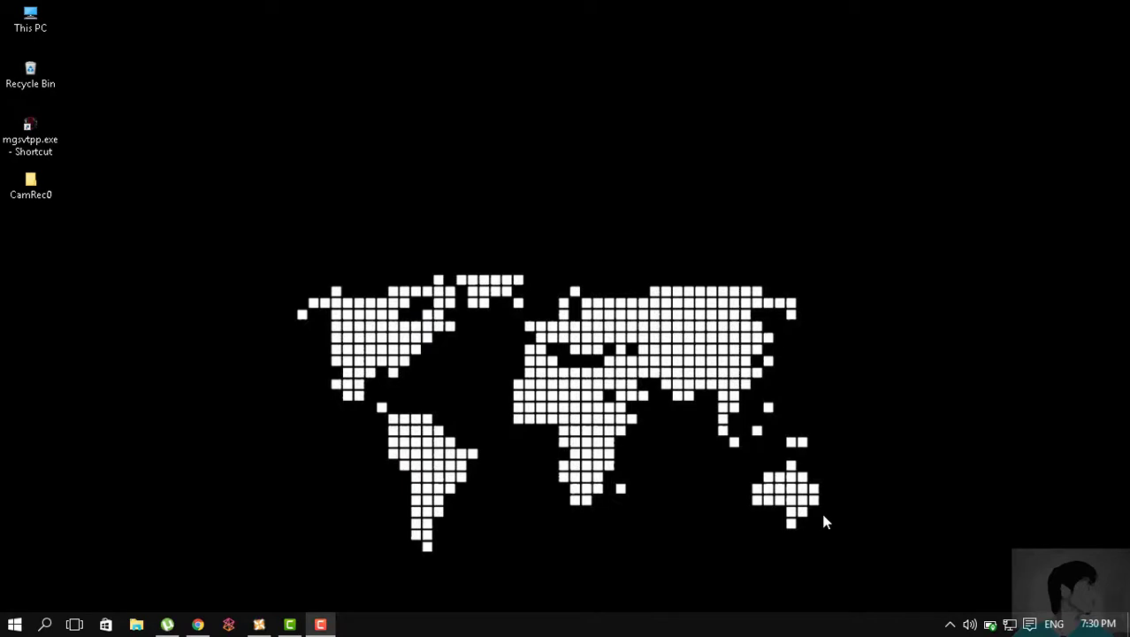
Step: Launch System Configuration by running msconfig
key("super+r")
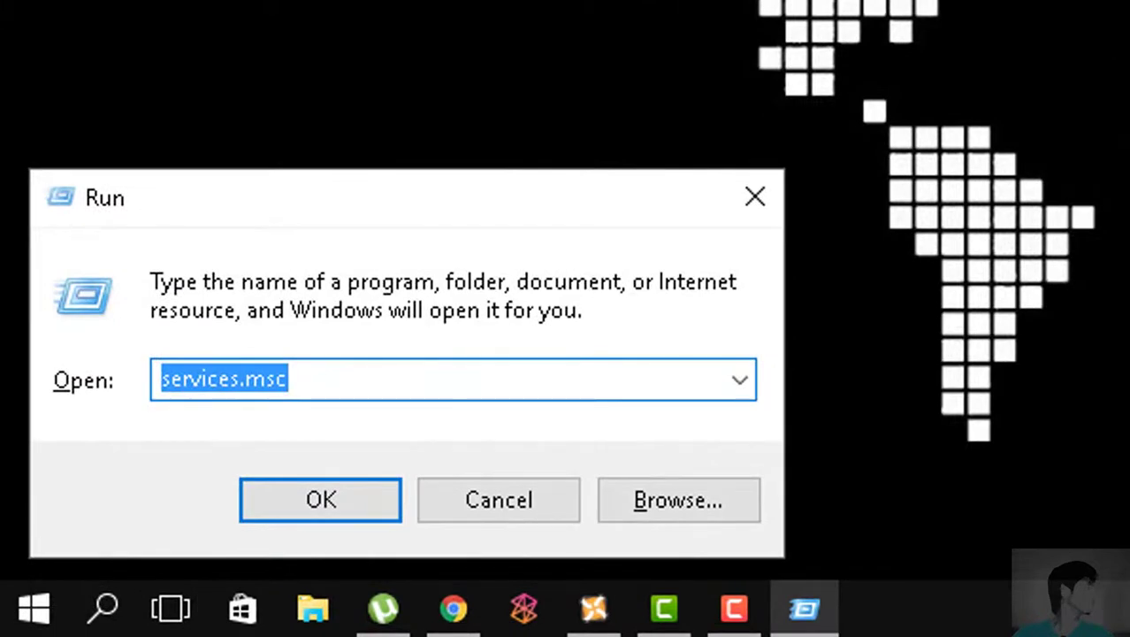
key("BackSpace")
type("ms")
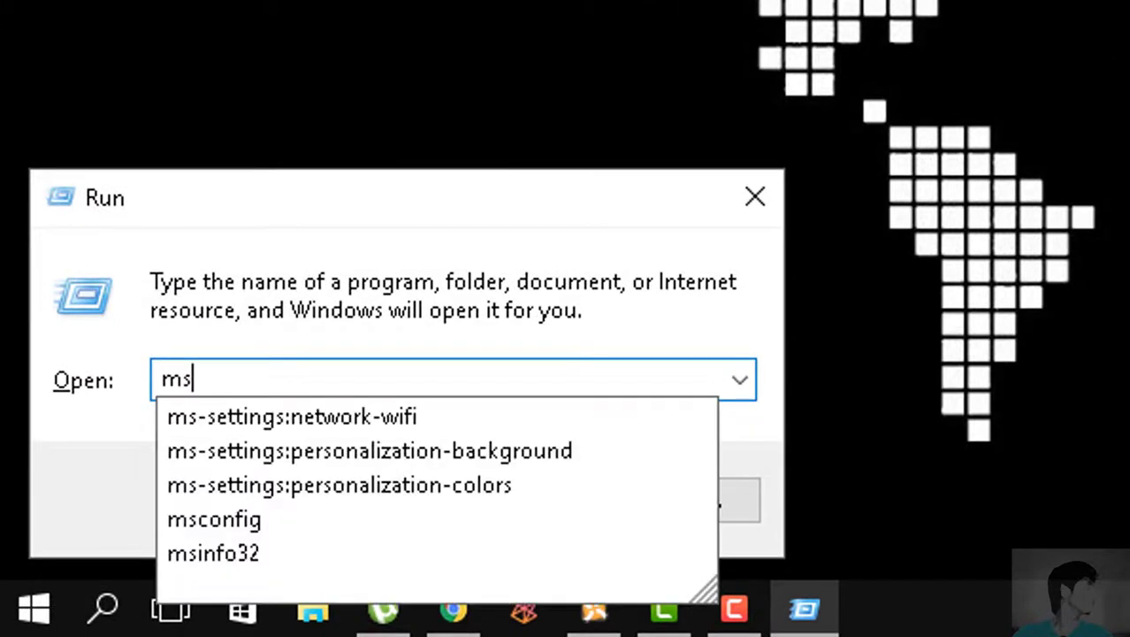
type("con")
key("Down")
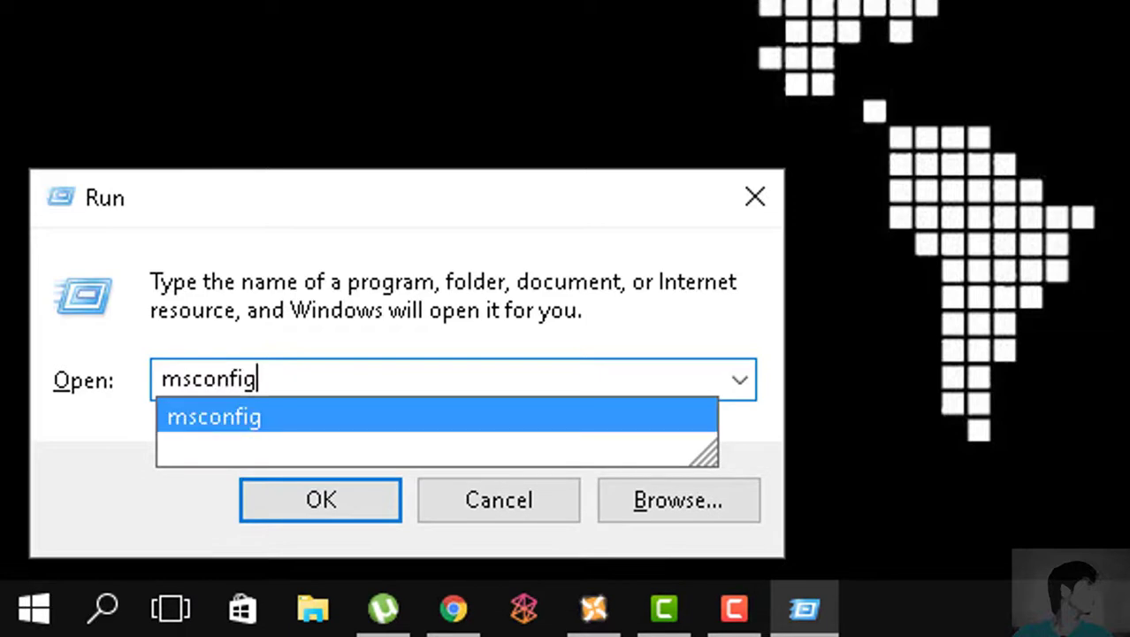
key("Return")
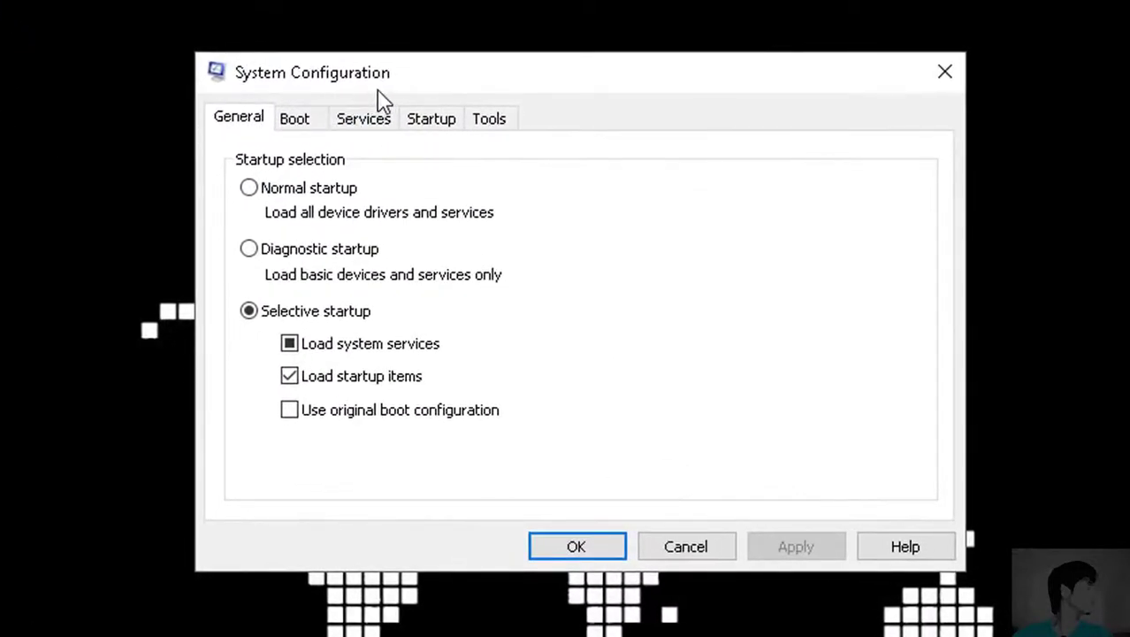
Step: Enable Safe boot with the Minimal option for the Windows 10 boot entry and apply it
left_click(314, 124)
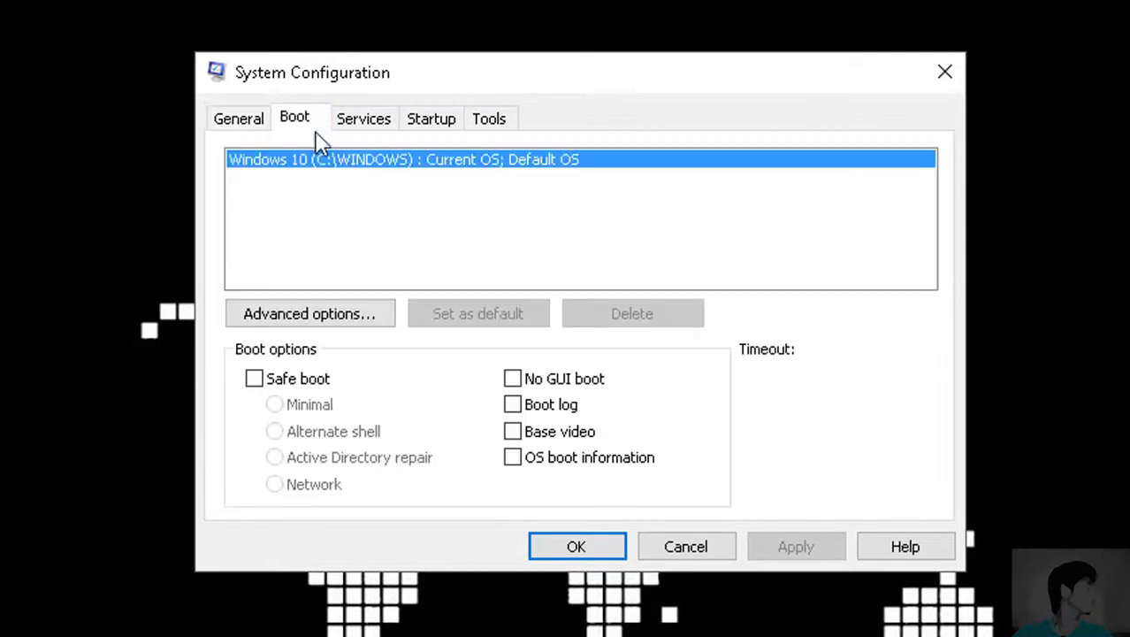
left_click(320, 387)
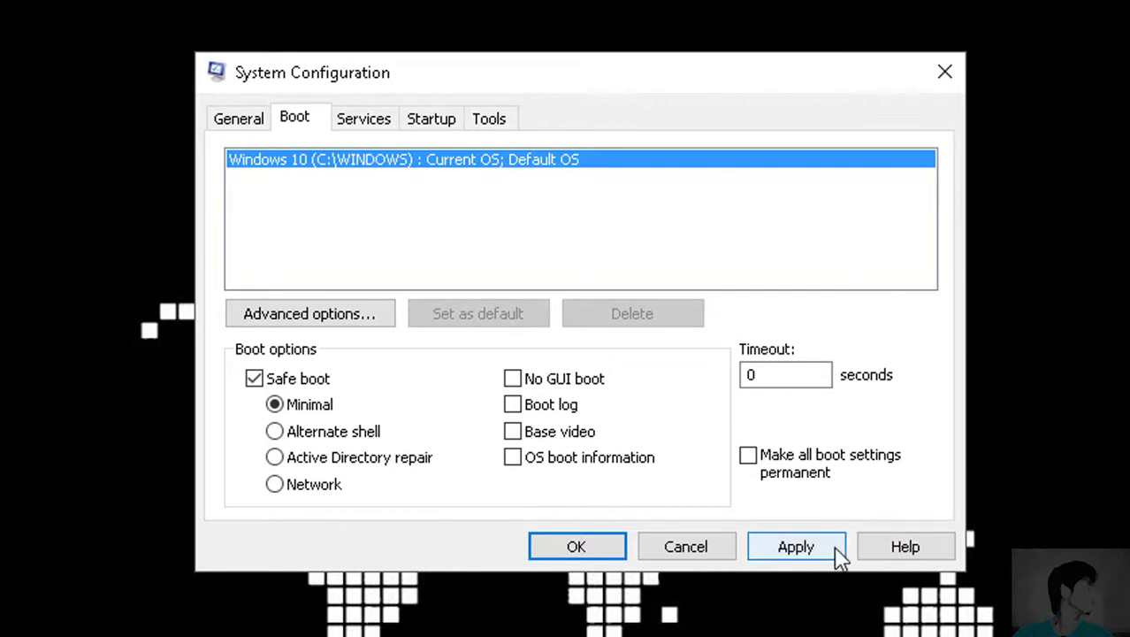
left_click(795, 546)
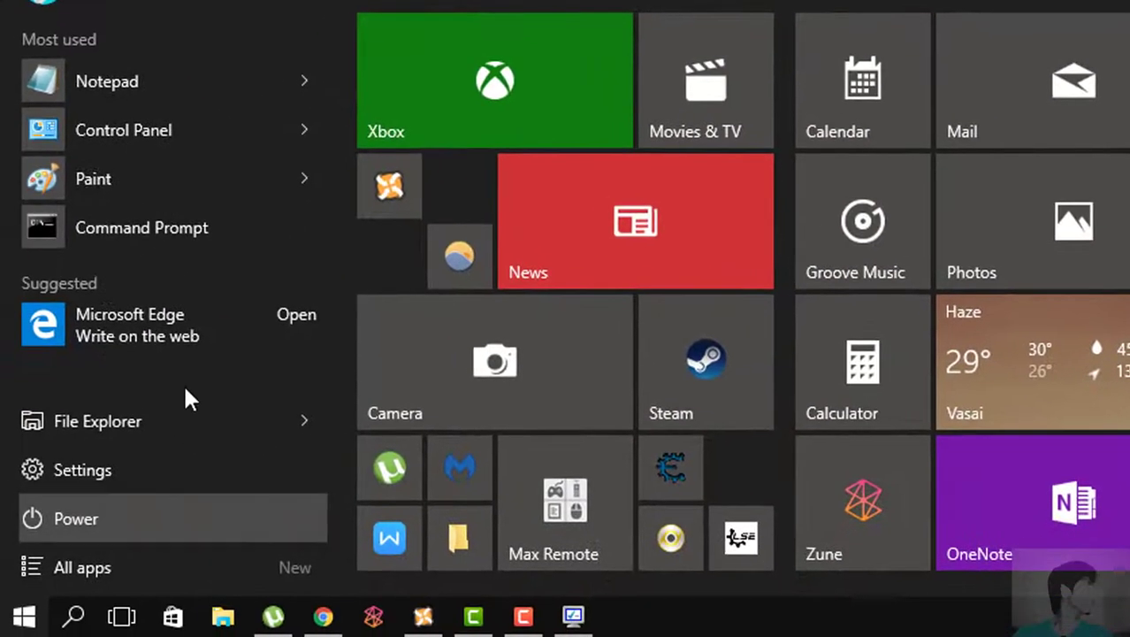
Step: Bring up the computer's power options, and close the System Configuration window
left_click(76, 518)
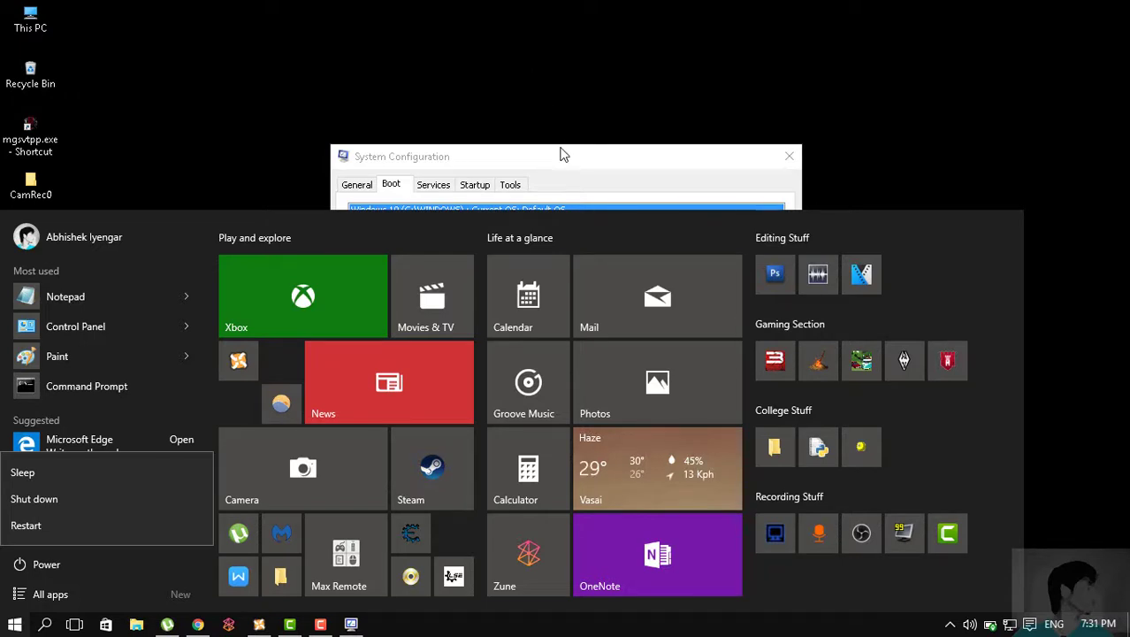
left_click_drag(563, 155, 556, 148)
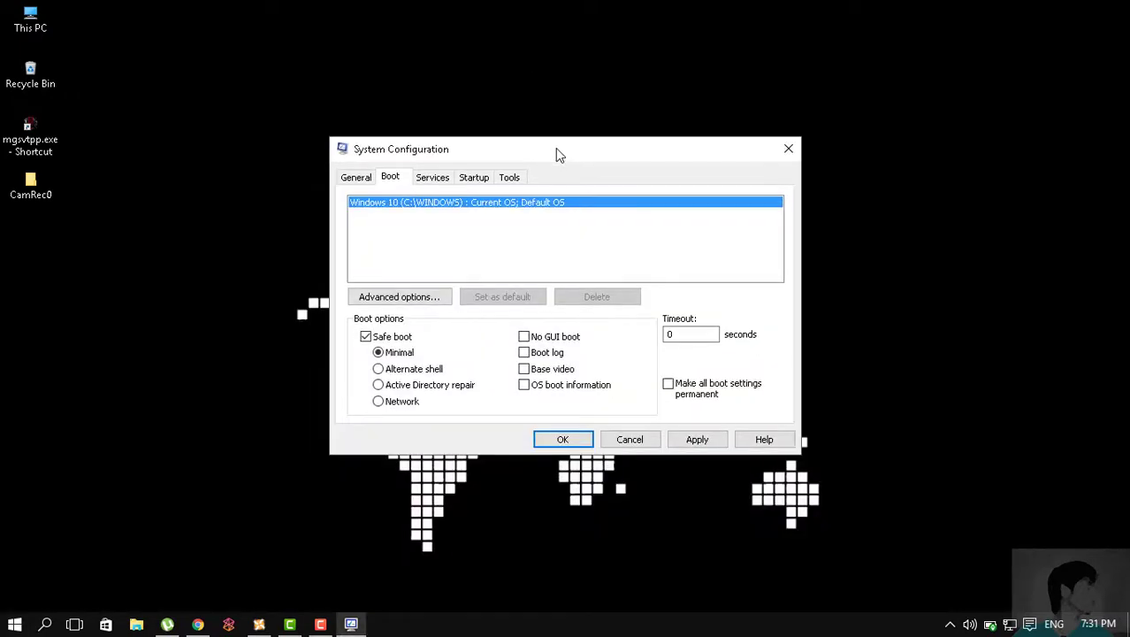
left_click(788, 150)
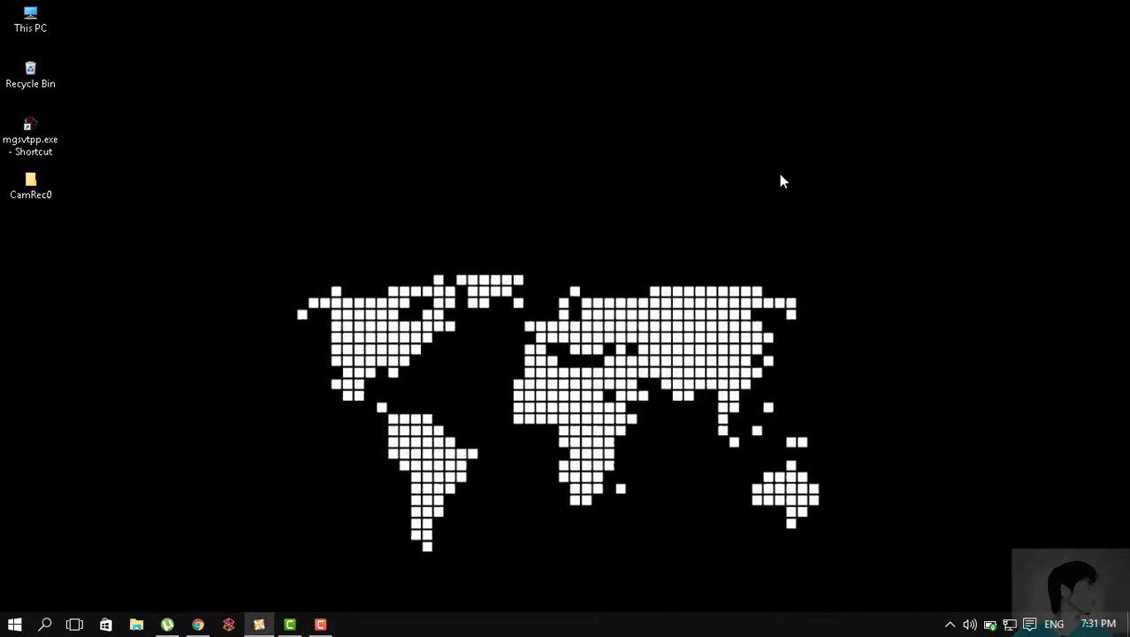
Step: Switch to Chrome and open the DLL-files.com download page from the isdone.dll search results
left_click(209, 621)
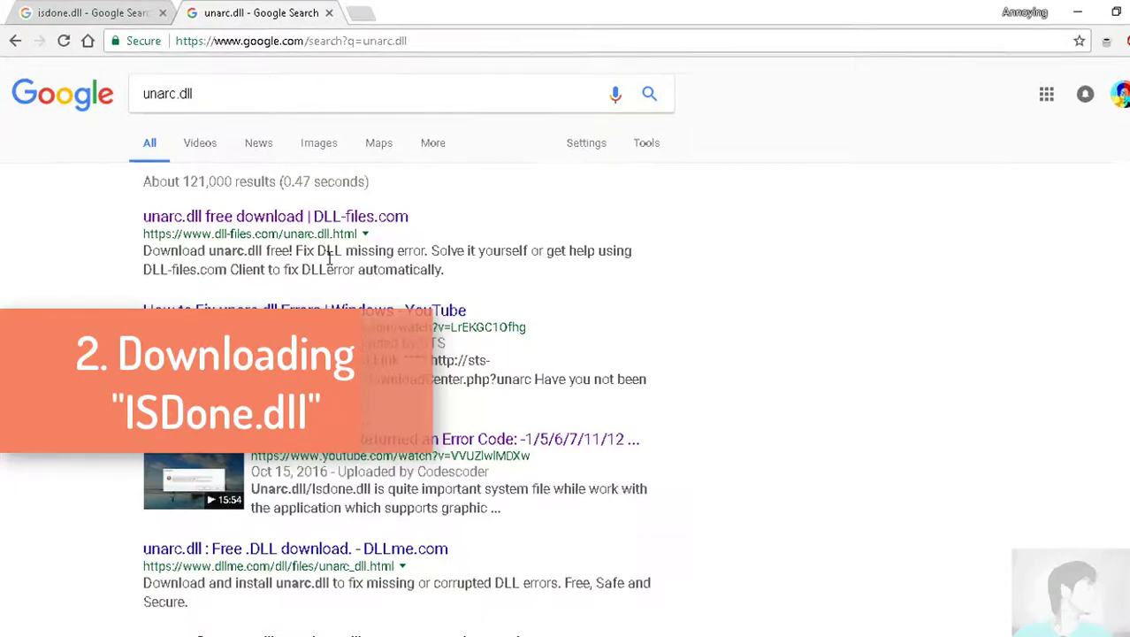
left_click(226, 14)
left_click_drag(680, 237, 324, 229)
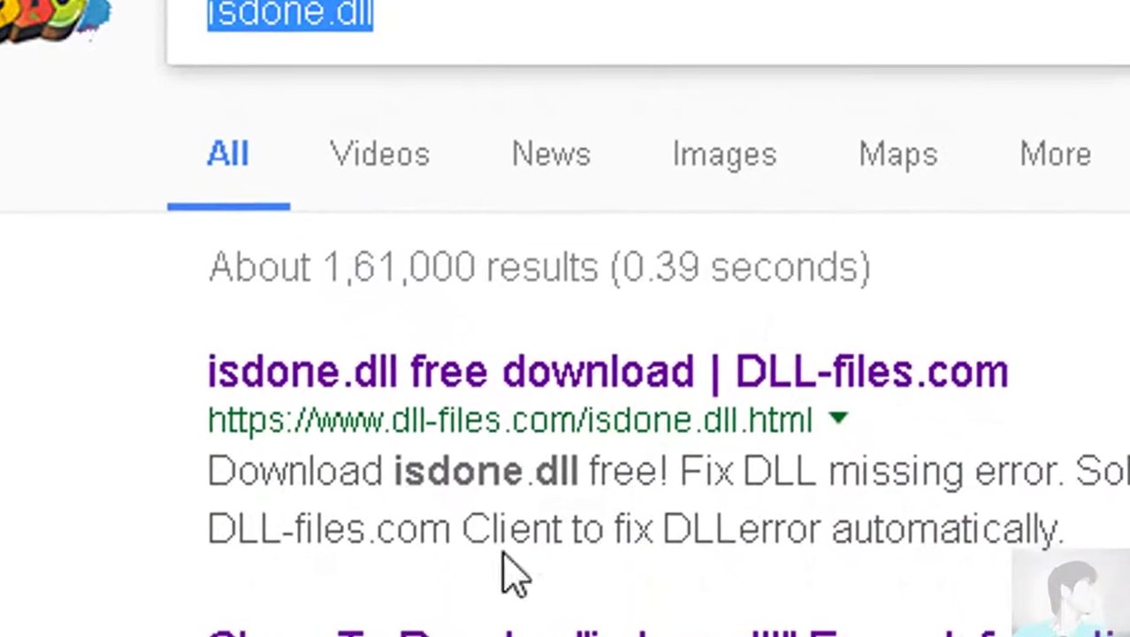
left_click(523, 380)
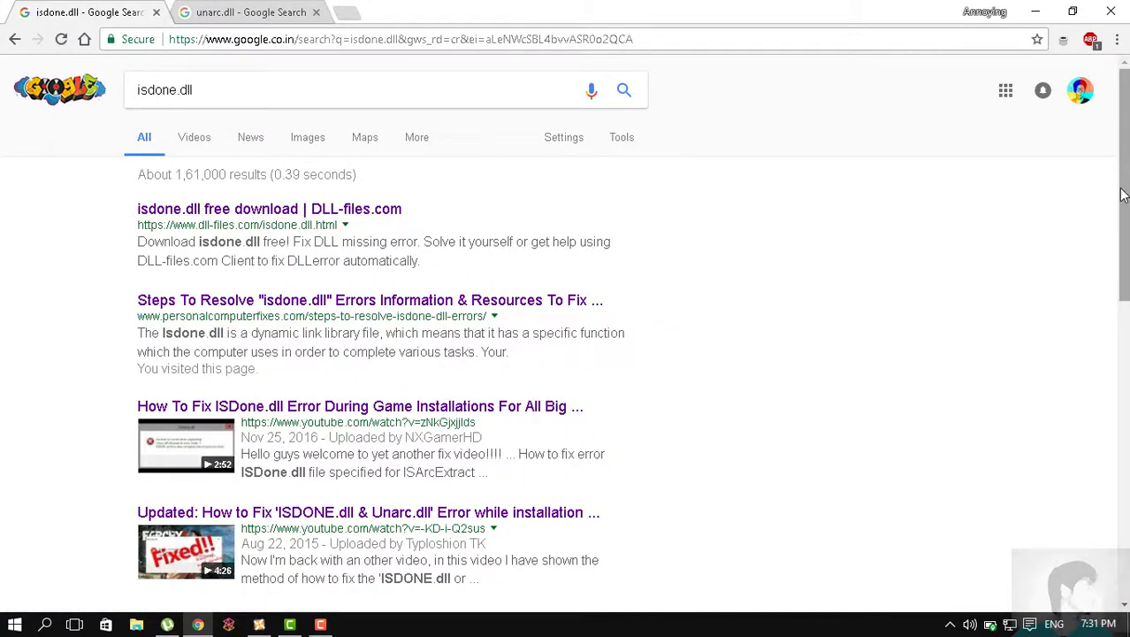
mouse_move(1128, 183)
left_mouse_down()
mouse_move(1103, 414)
mouse_move(1116, 173)
mouse_move(1116, 186)
left_mouse_up()
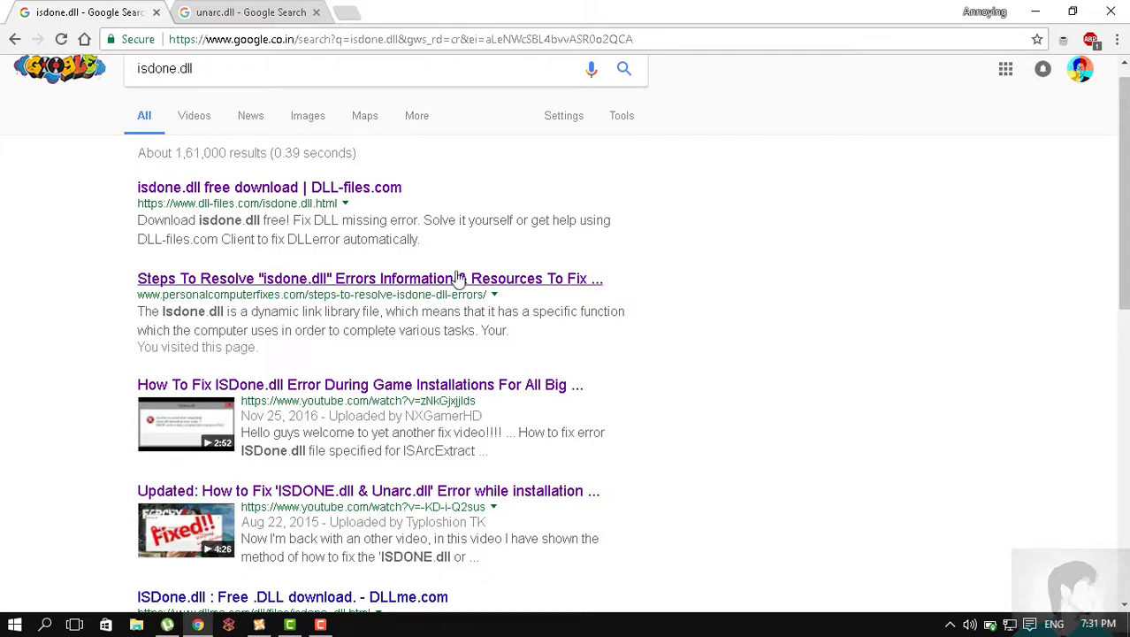
left_click(328, 197)
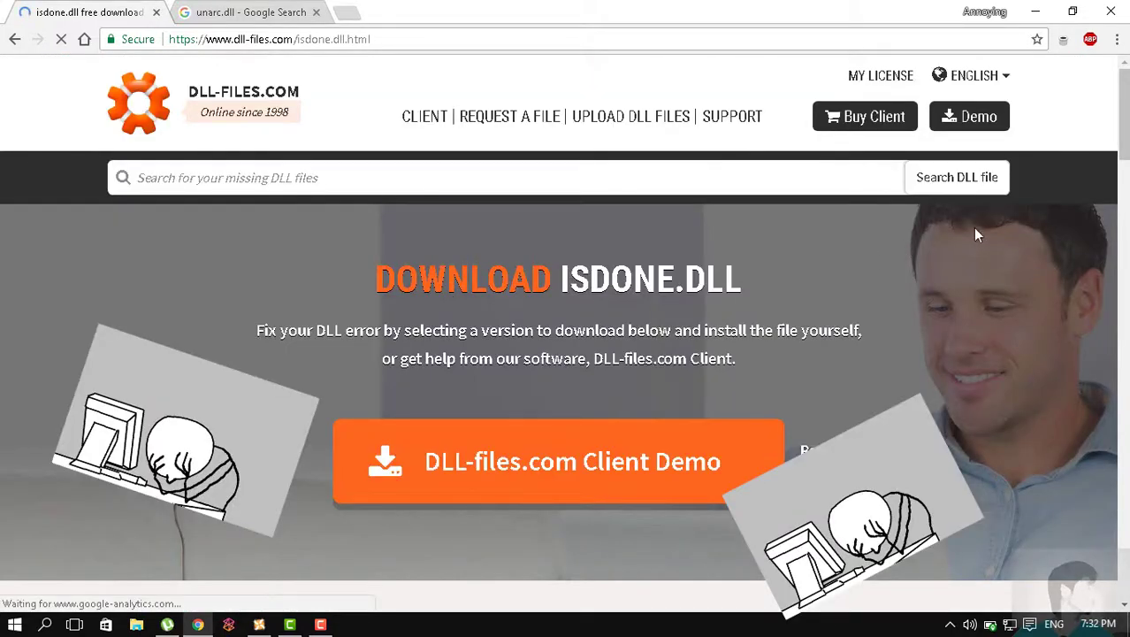
Step: Examine the available isdone.dll versions and their download links, and minimize the browser
left_click_drag(1121, 126, 1119, 189)
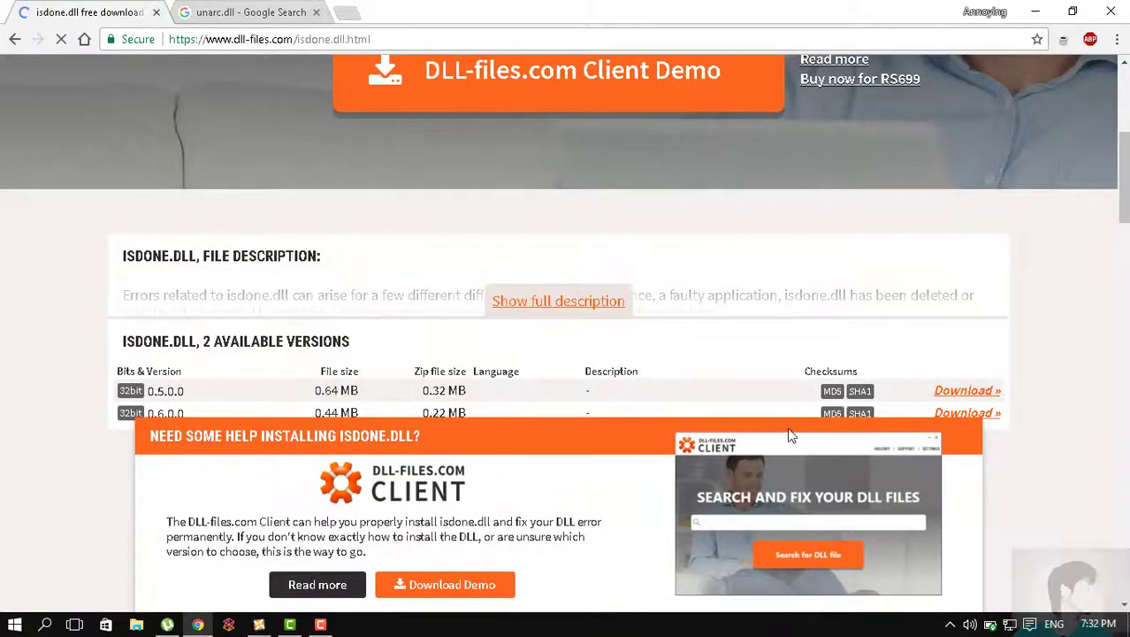
scroll(52, 382, "down", 2)
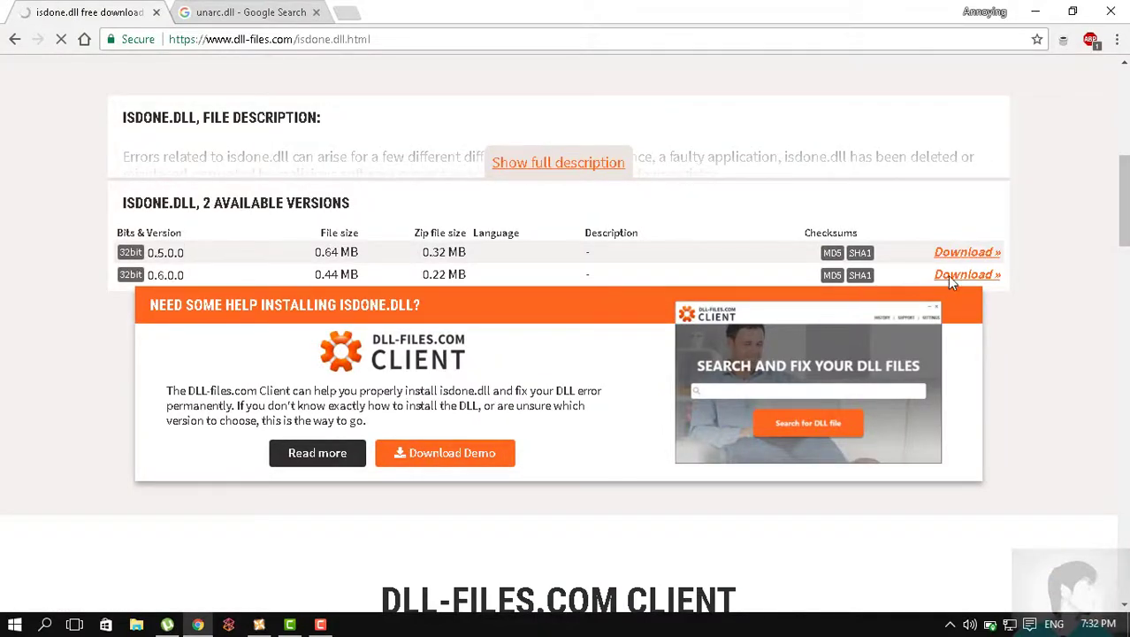
left_click(1035, 11)
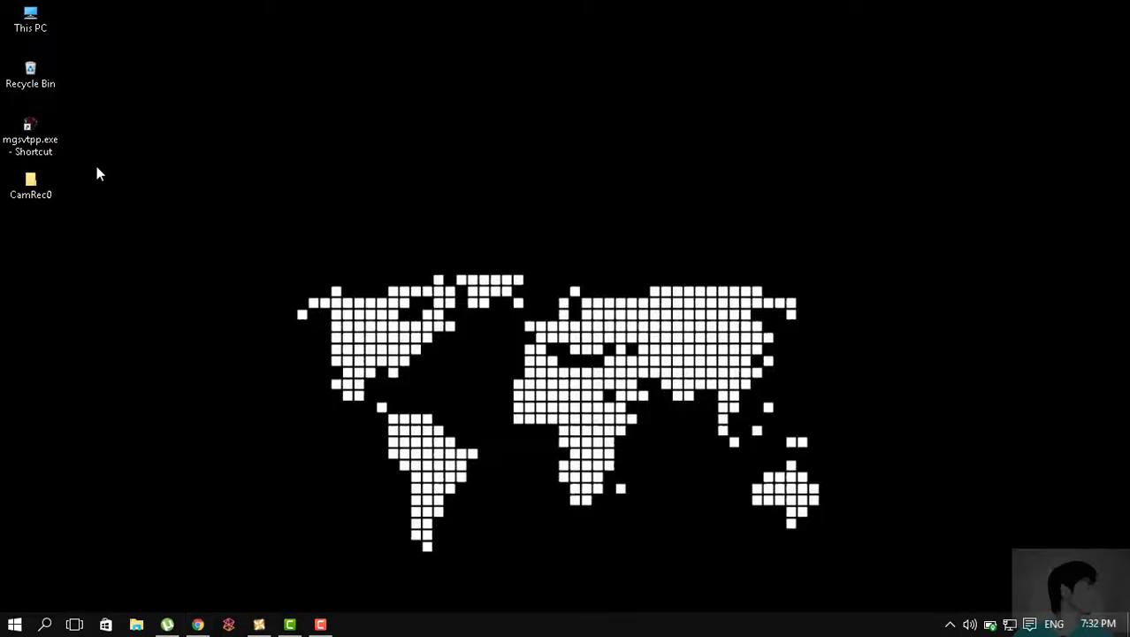
Step: Copy isdone.zip and unarc.zip from the Downloads folder to the desktop and open isdone.zip in WinRAR
left_click(26, 26)
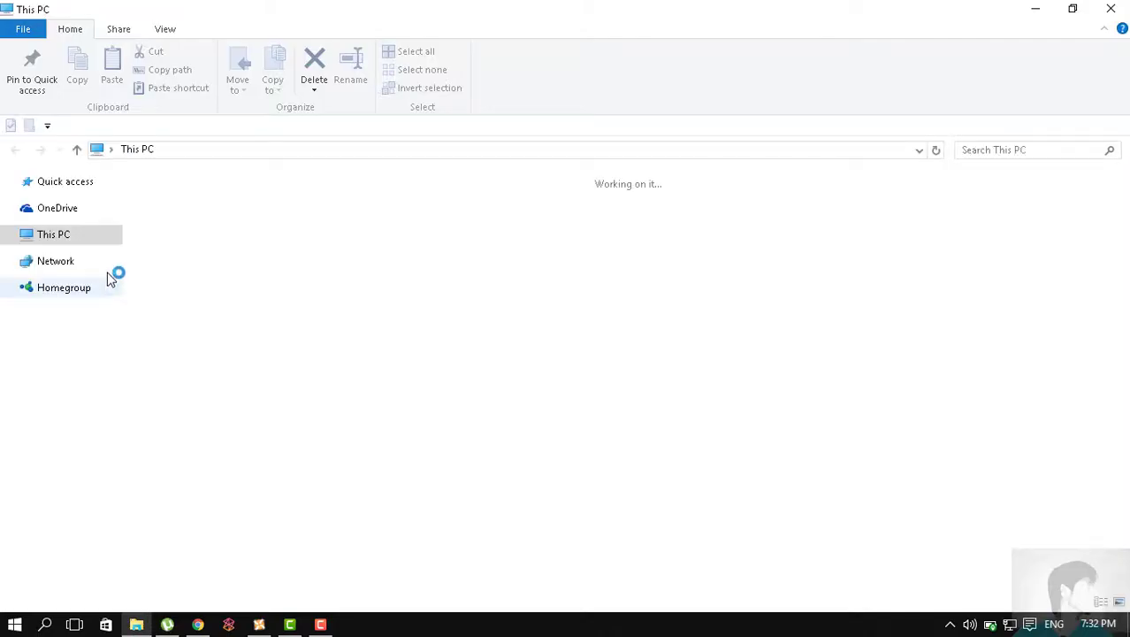
left_click(88, 295)
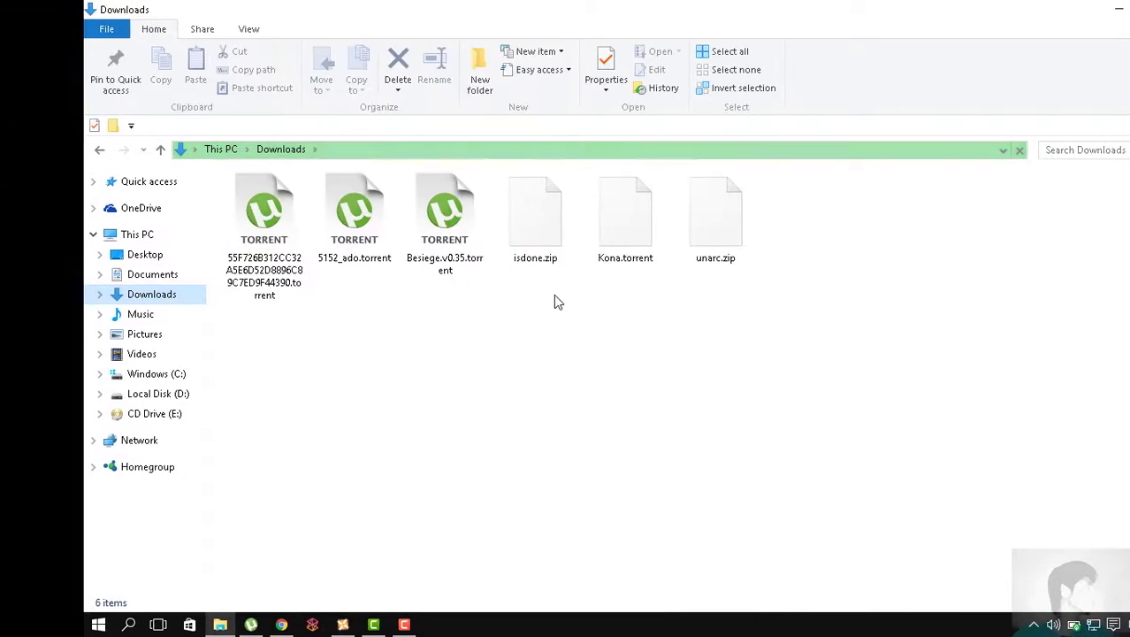
left_click_drag(548, 285, 574, 250)
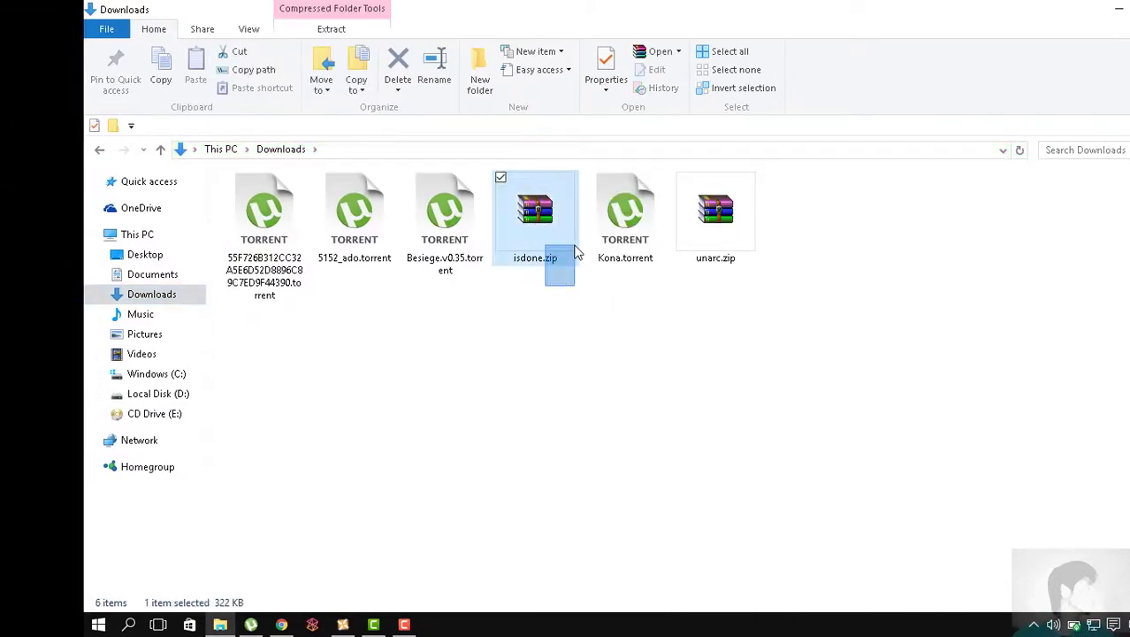
left_click(734, 266, "ctrl")
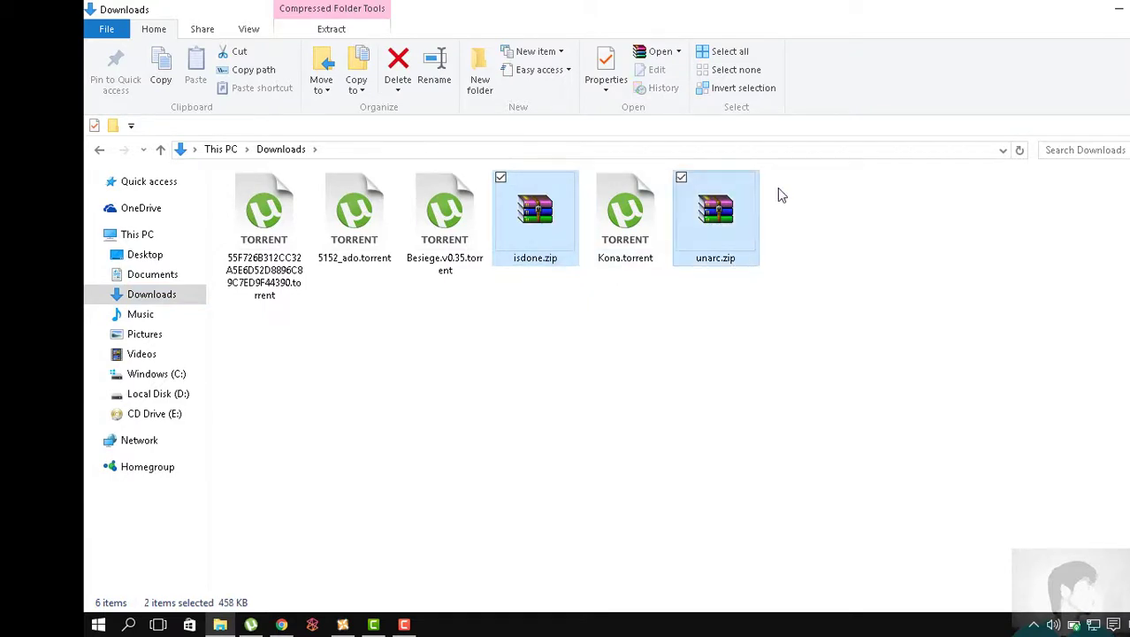
left_click(1109, 13)
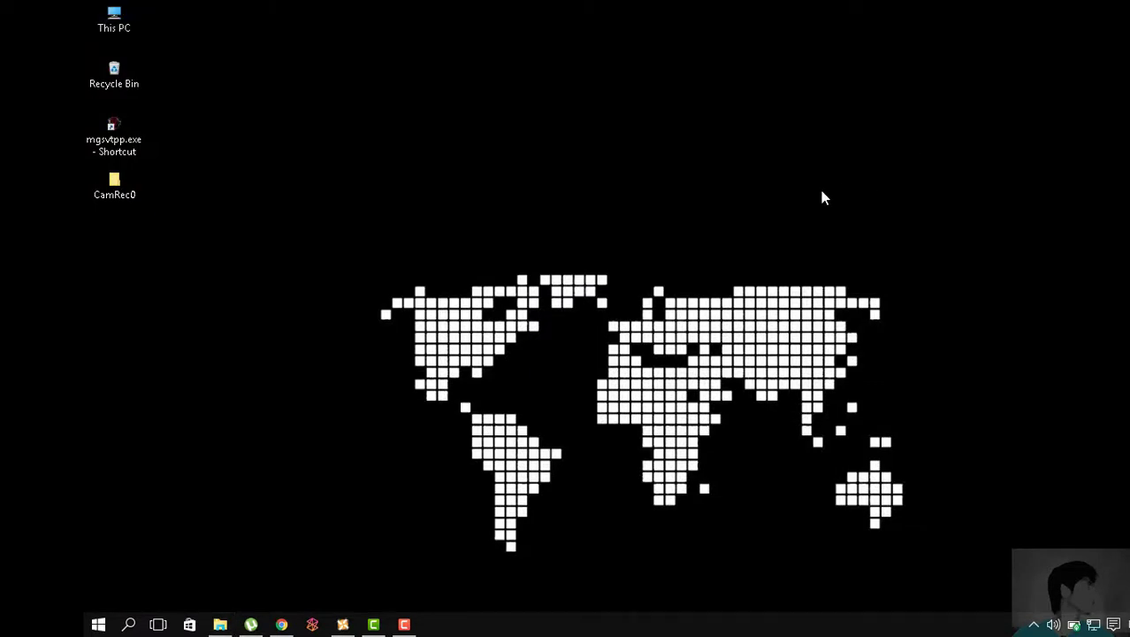
key("ctrl+v")
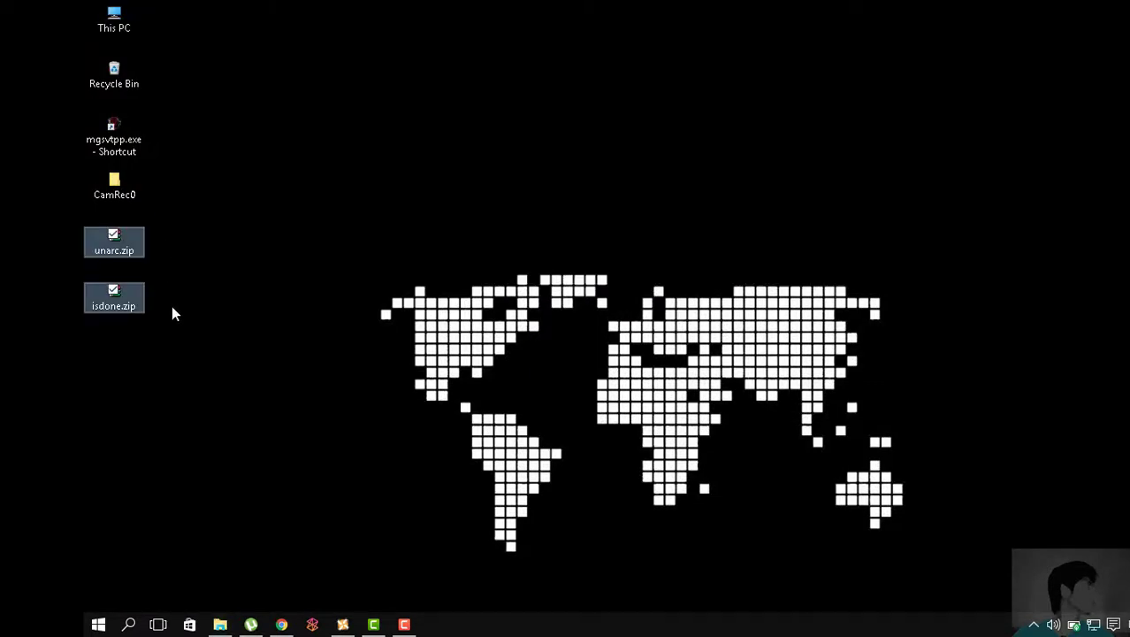
double_click(117, 306)
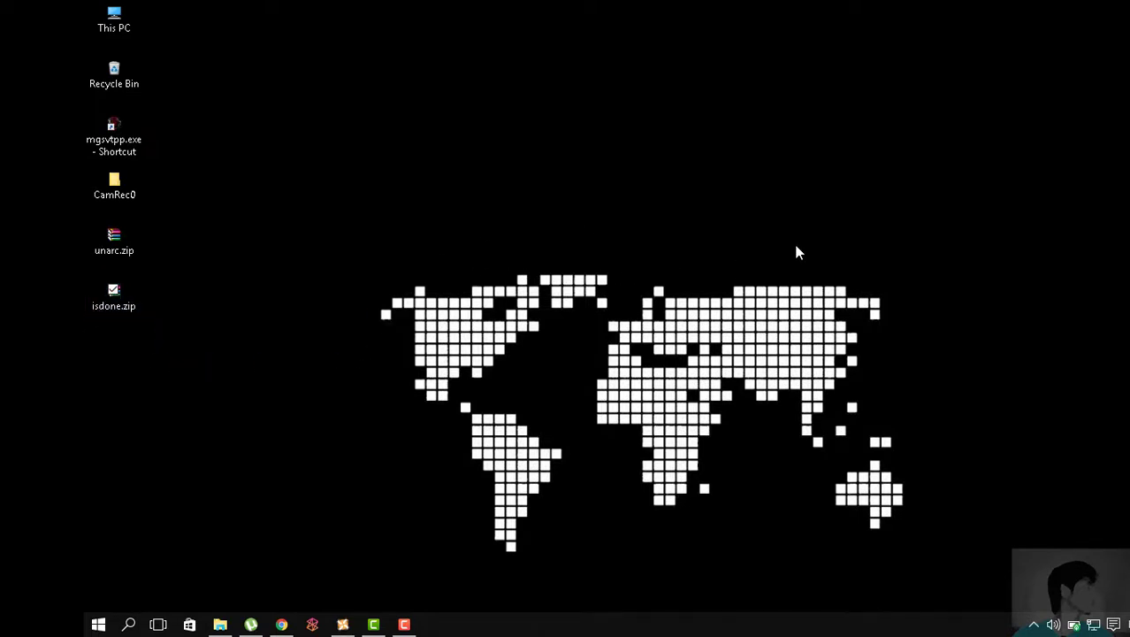
left_click(1031, 370)
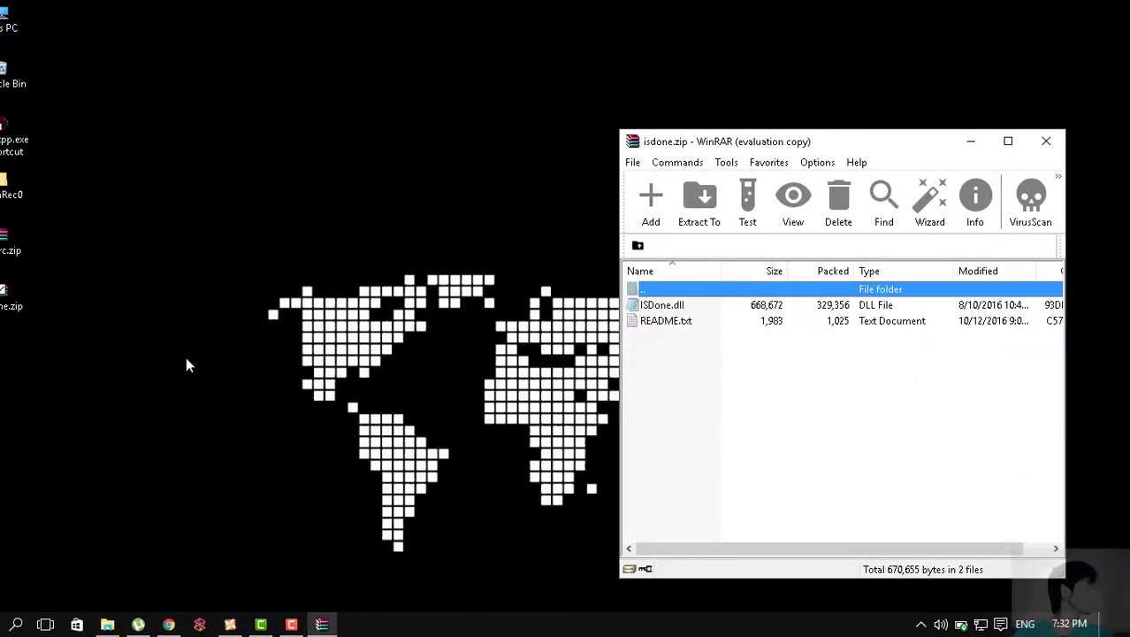
Step: Open the System32 folder inside the Windows folder on drive C: in File Explorer
left_click(12, 19)
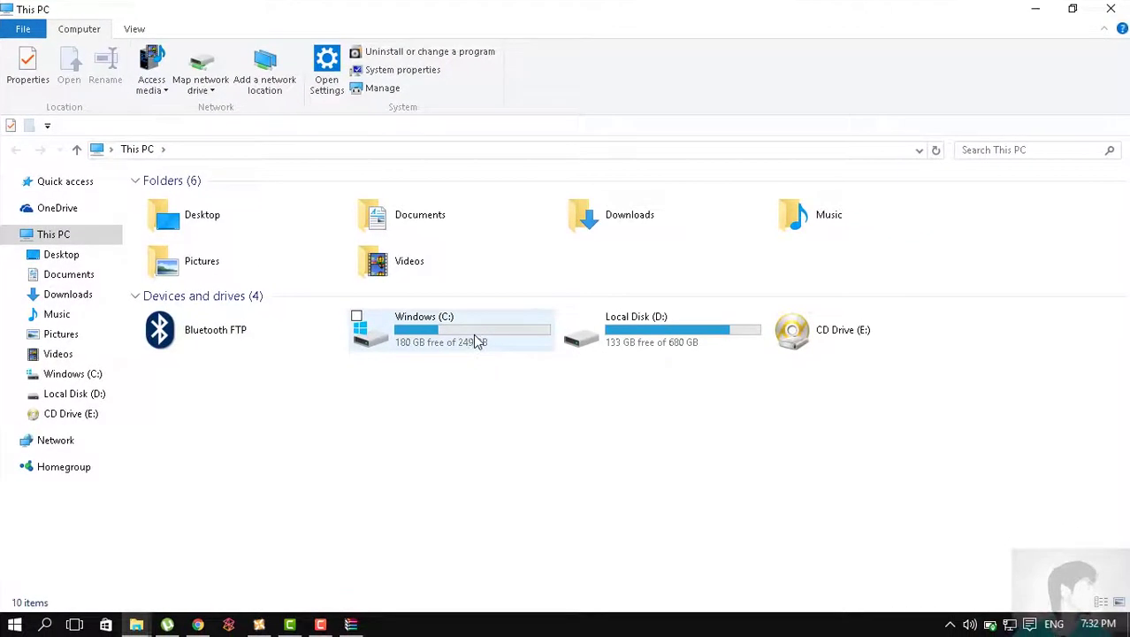
double_click(474, 335)
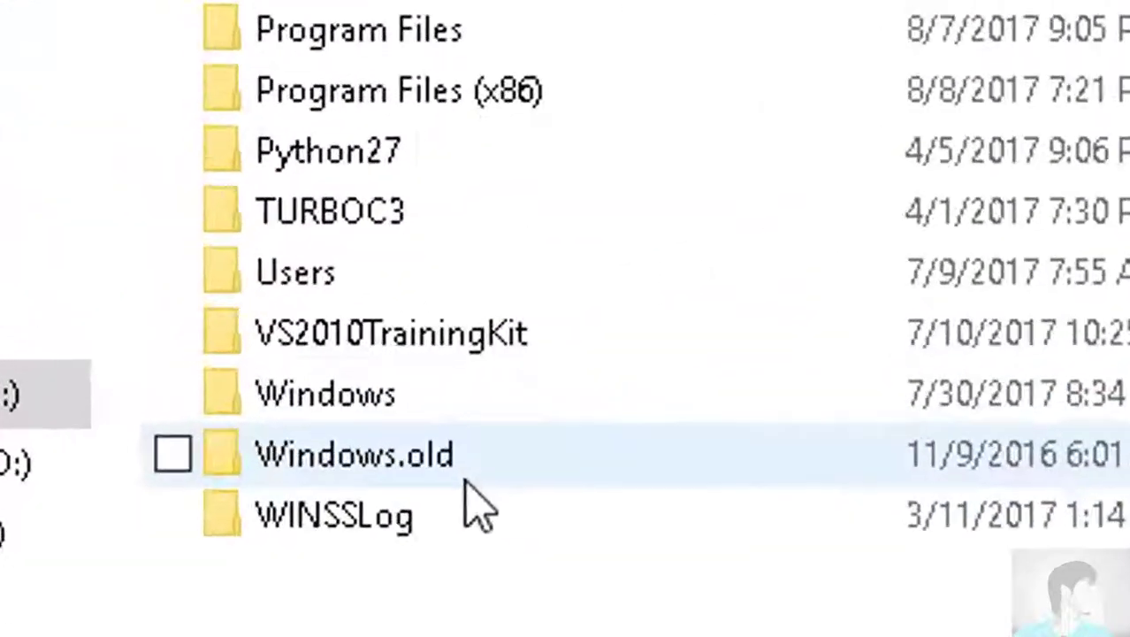
left_click(502, 396)
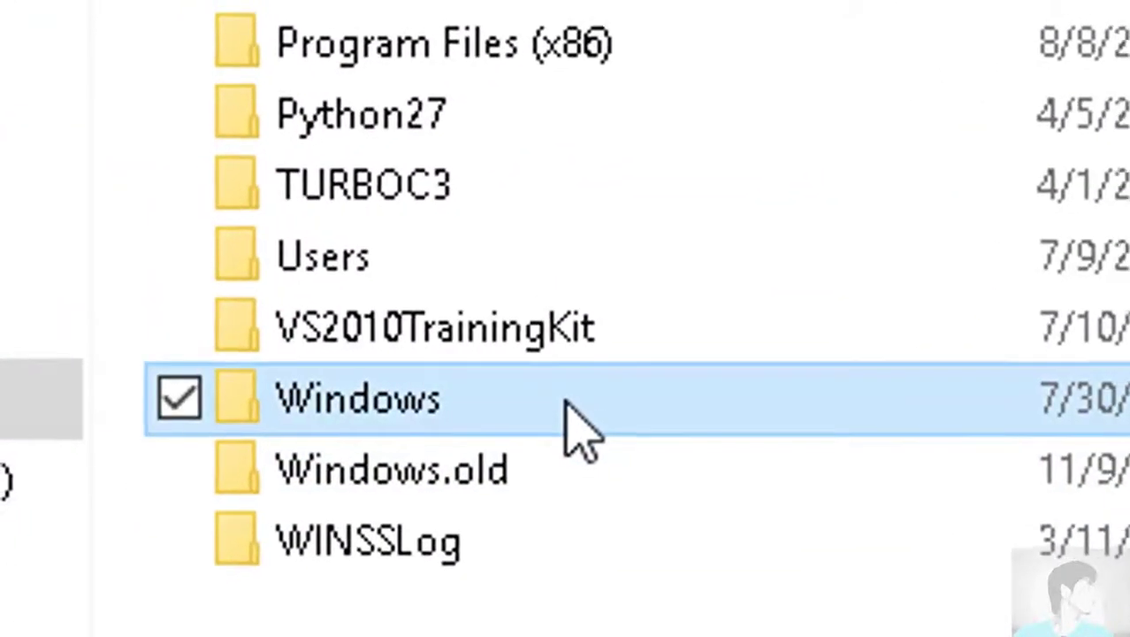
double_click(566, 405)
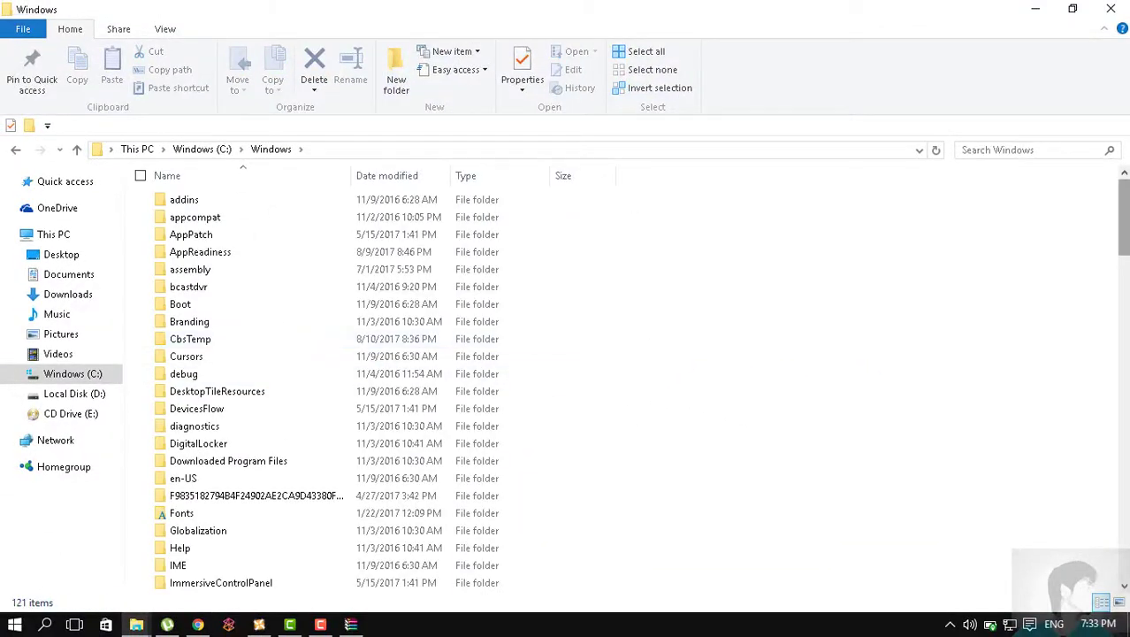
left_click_drag(1125, 202, 1090, 391)
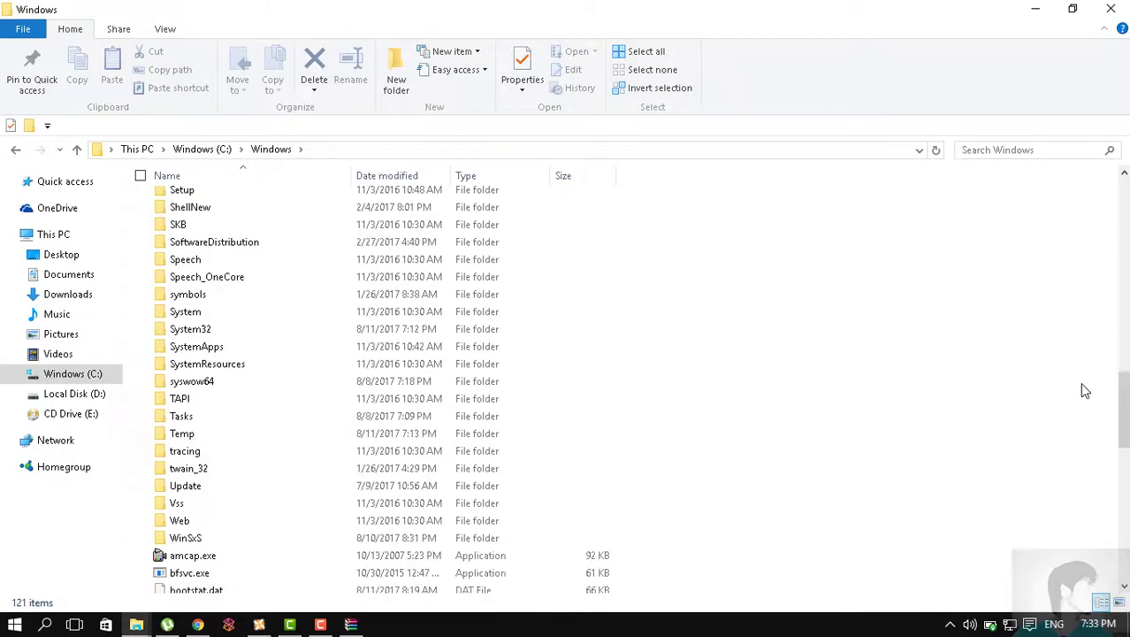
left_click(333, 335)
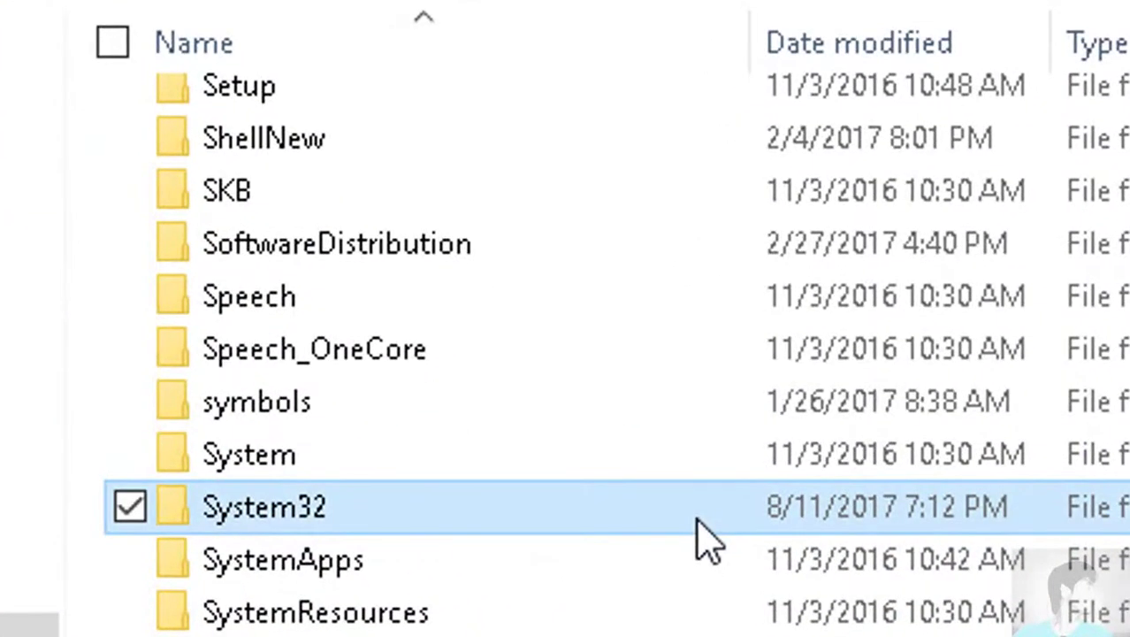
double_click(699, 526)
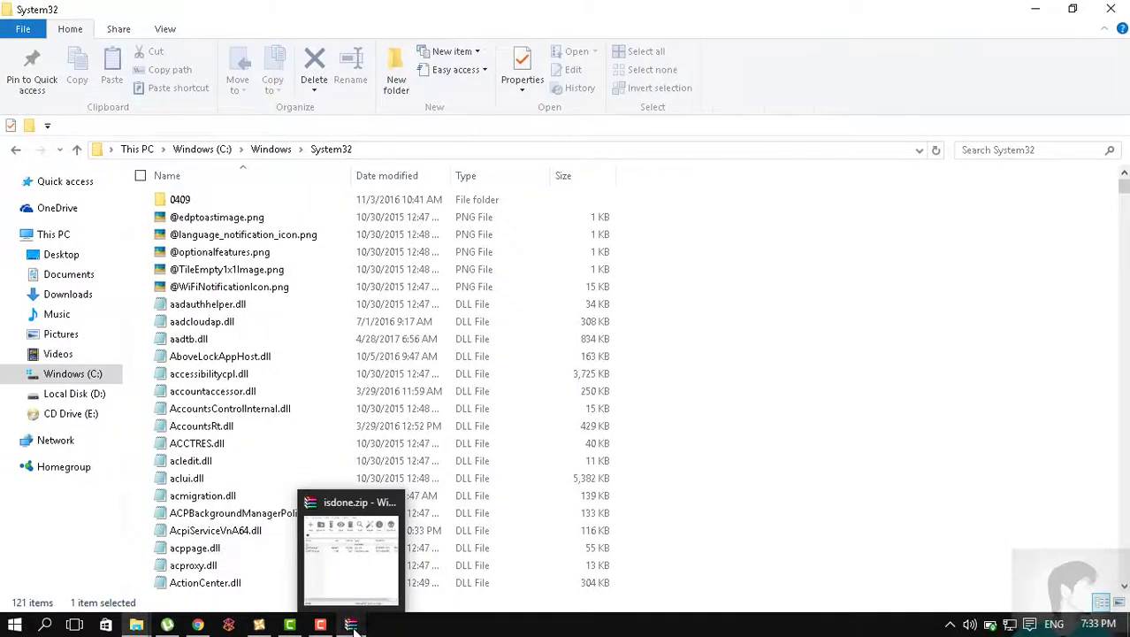
left_click(350, 624)
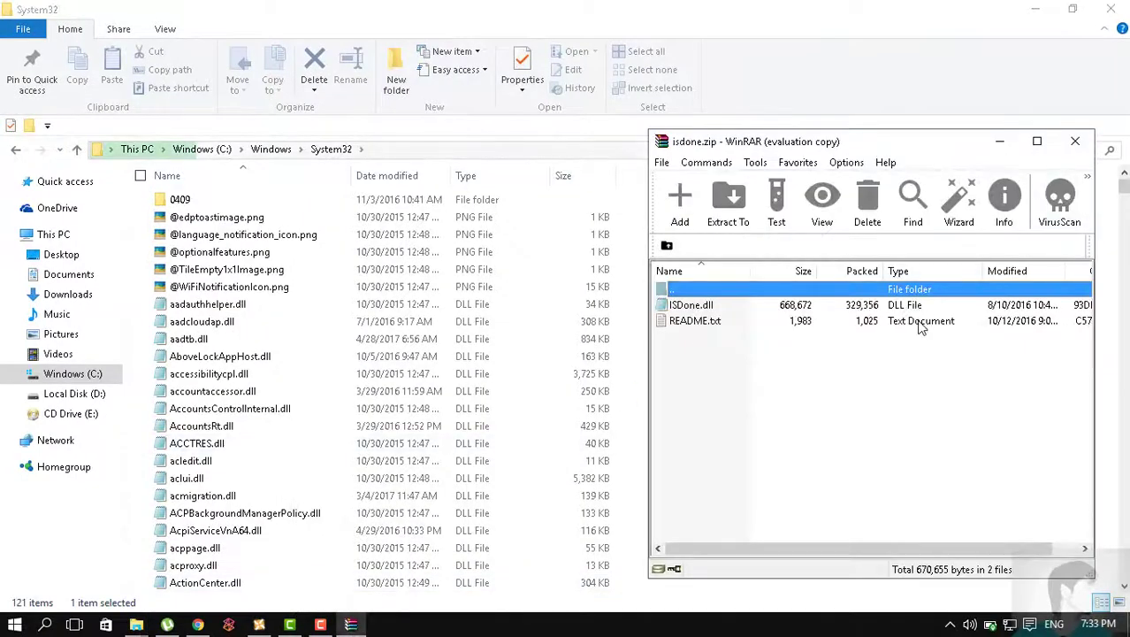
left_click_drag(703, 305, 610, 321)
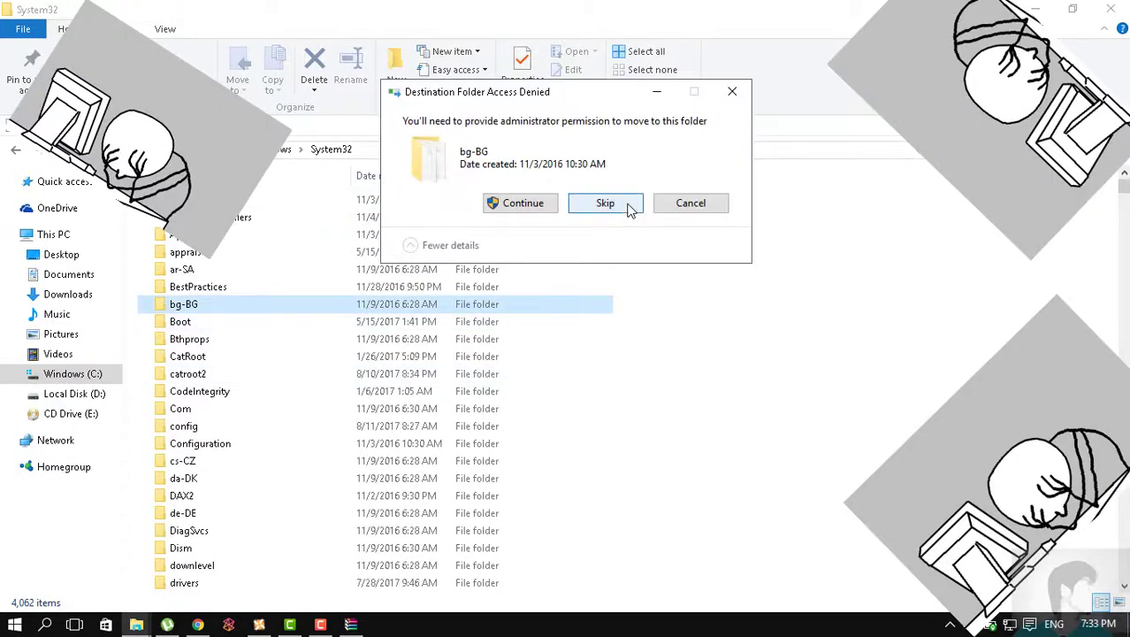
left_click(693, 203)
Step: Try to move ISDone.dll from the isdone.zip archive into the System32 folder, and dismiss the replace-file prompt
left_click(351, 624)
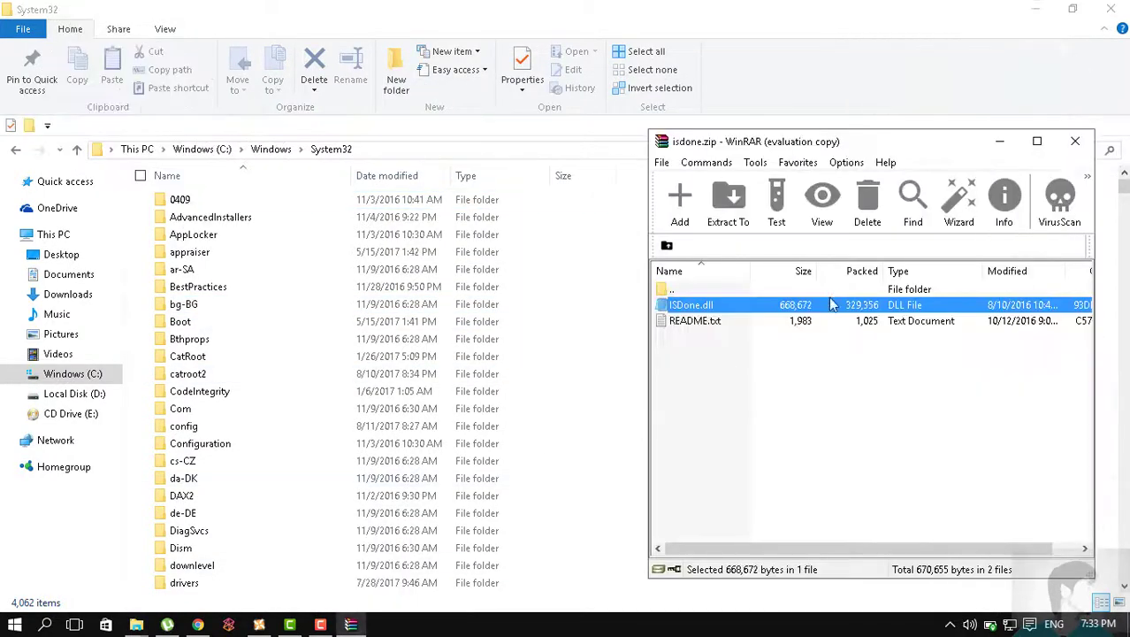
left_click_drag(832, 304, 629, 389)
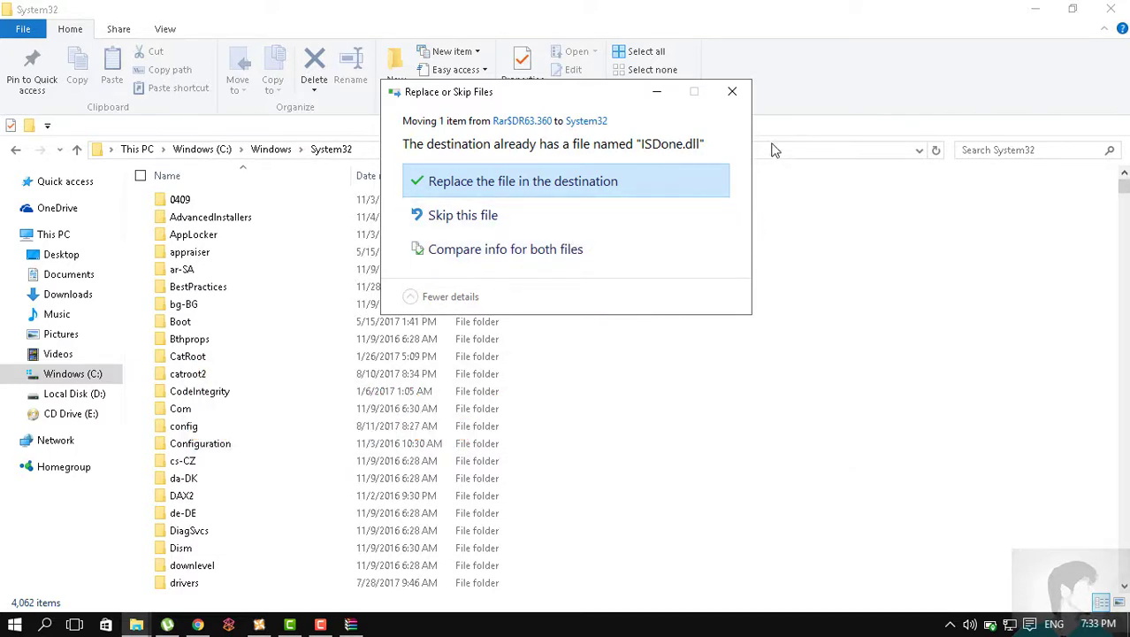
left_click(727, 99)
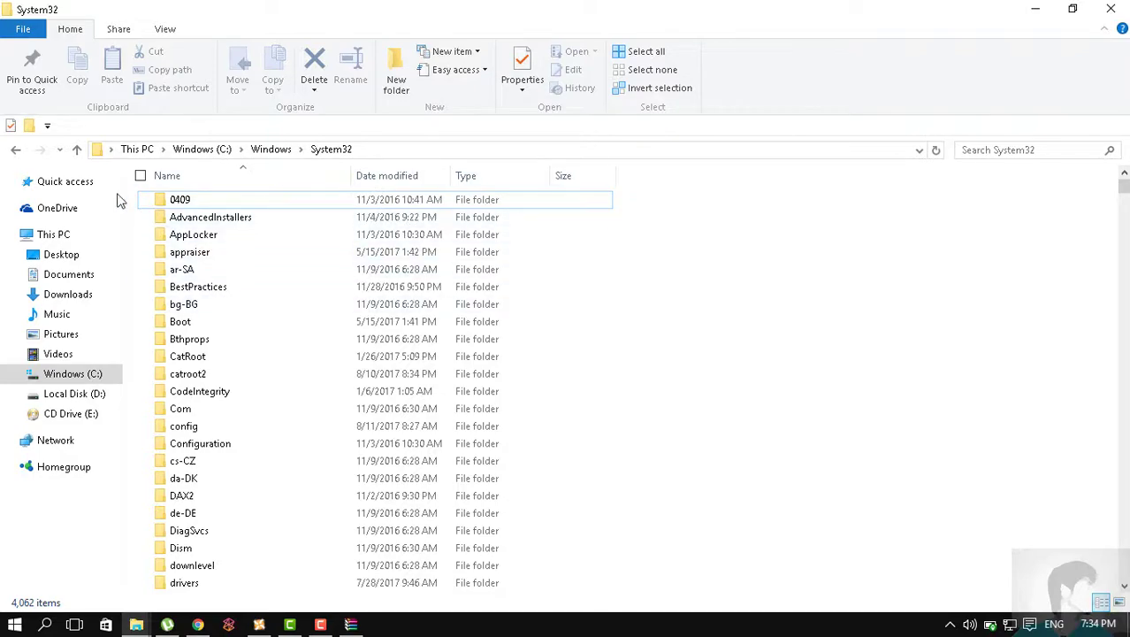
Step: Open the syswow64 folder inside the Windows folder, look through its files, and close the isdone.zip archive window
left_click(19, 152)
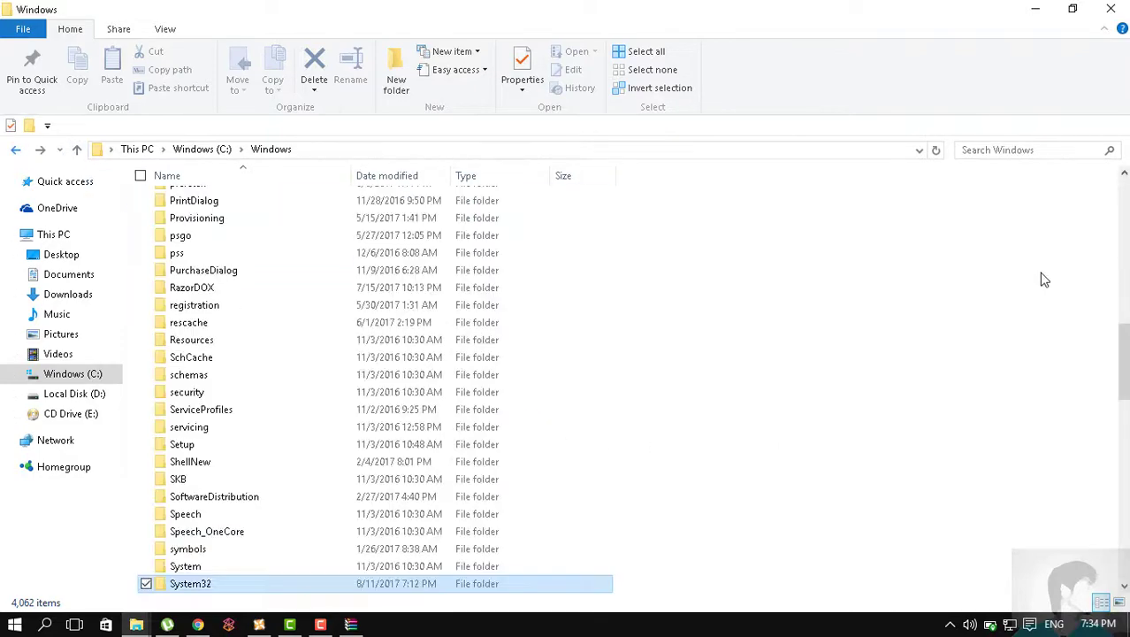
scroll(1105, 442, "down", 5)
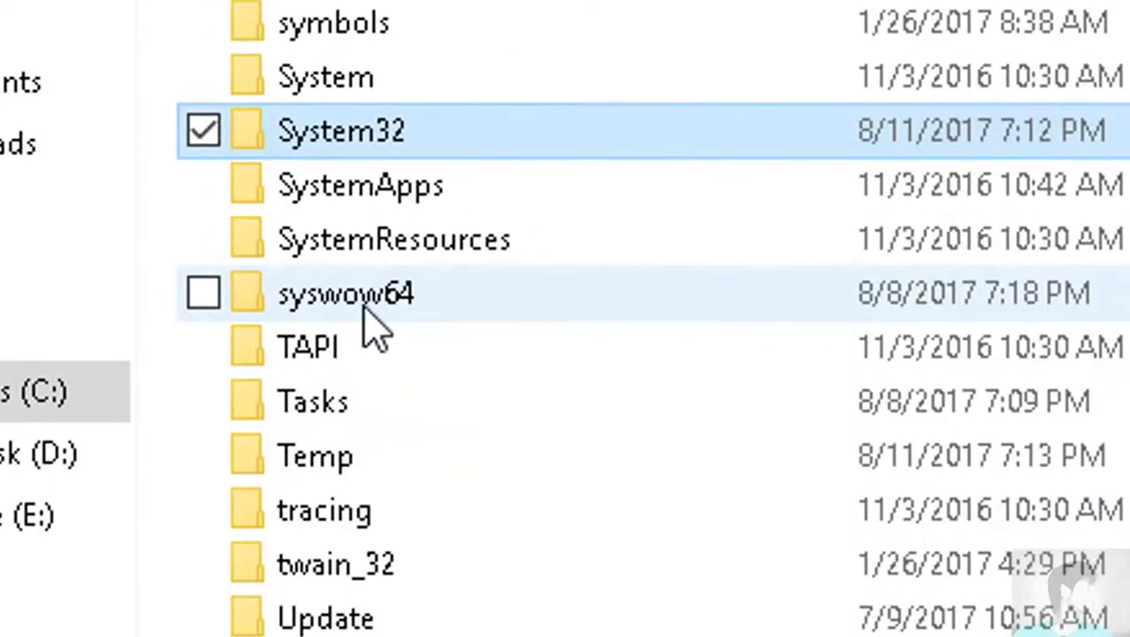
double_click(371, 319)
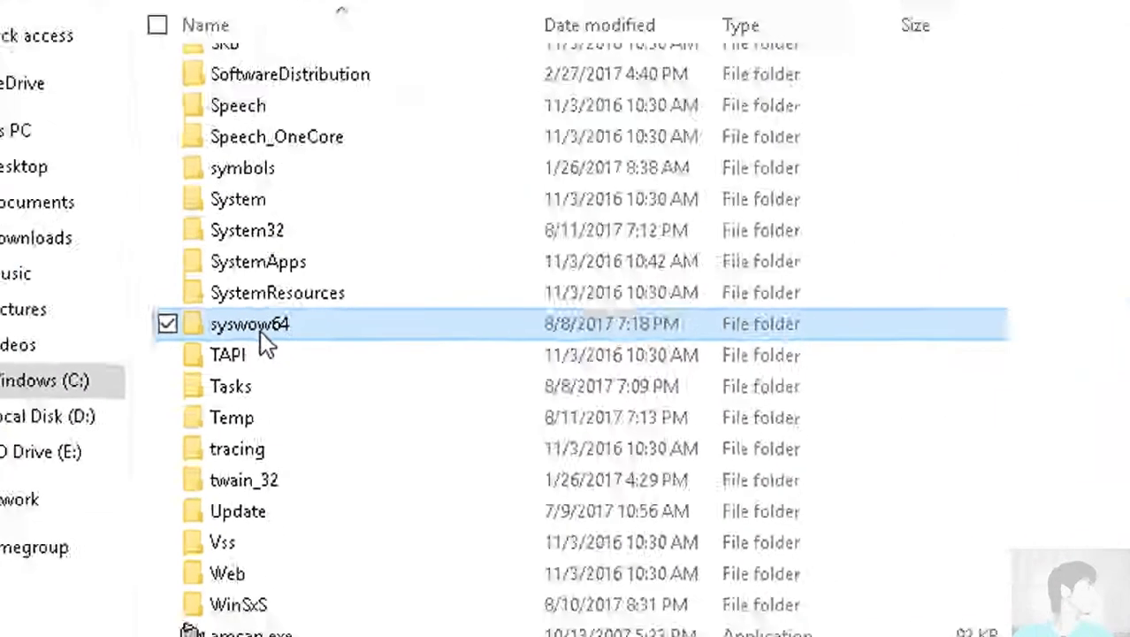
scroll(497, 360, "down", 20)
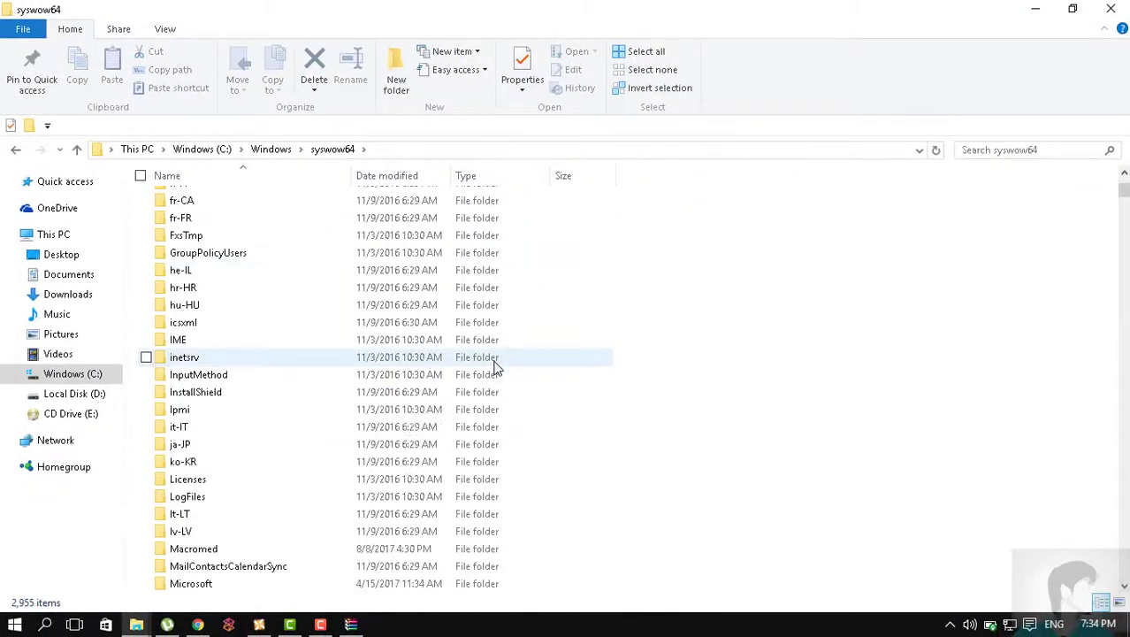
scroll(495, 374, "down", 20)
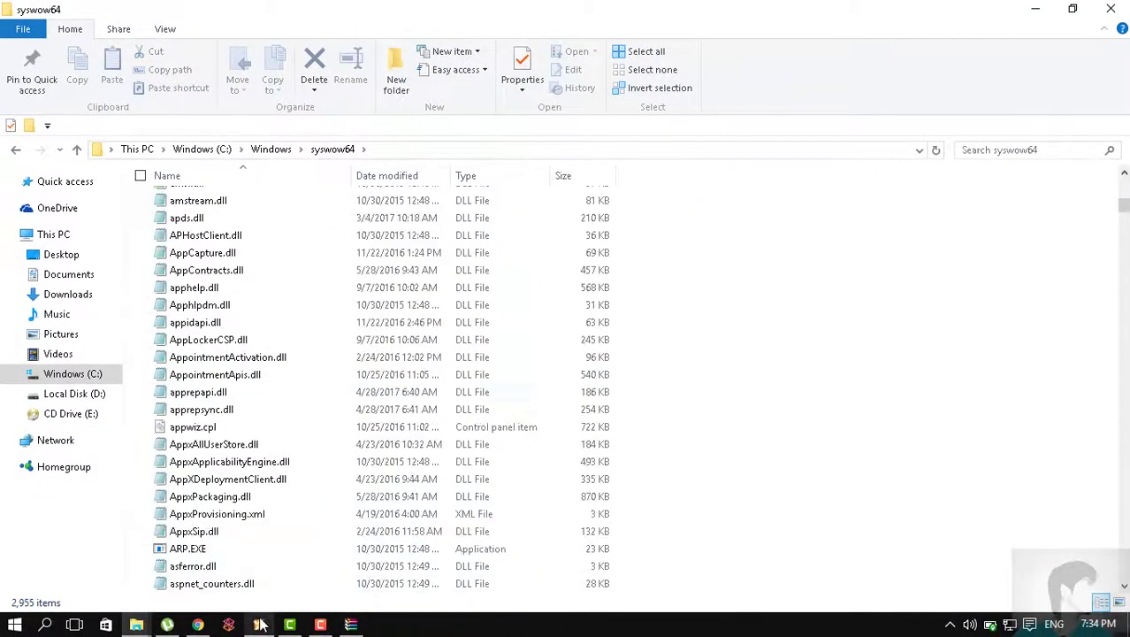
mouse_move(351, 624)
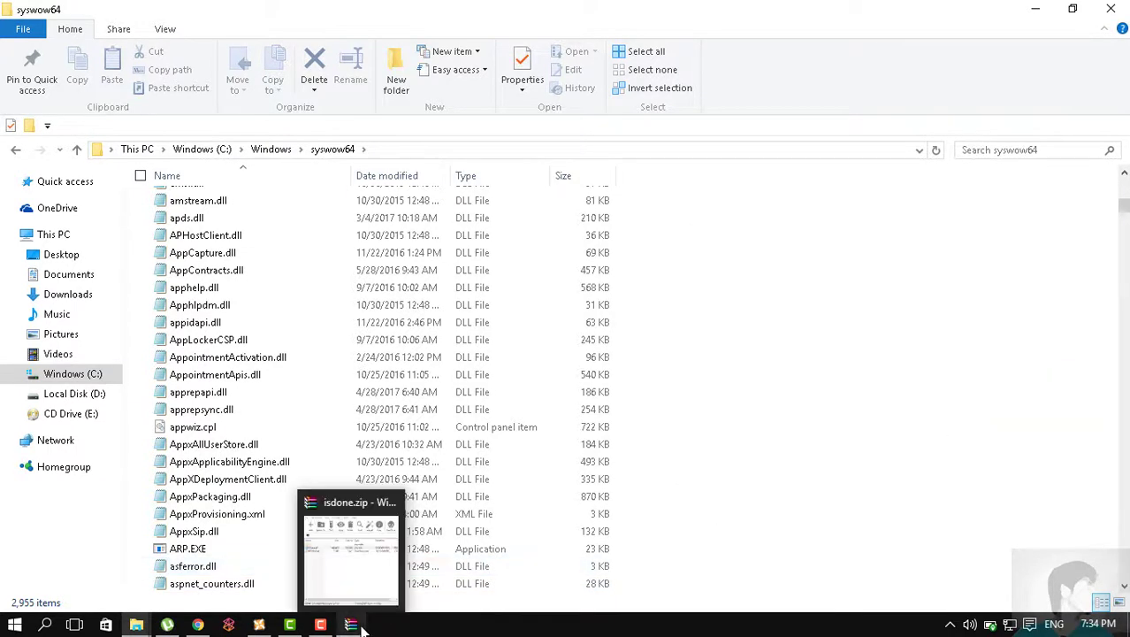
left_click(392, 502)
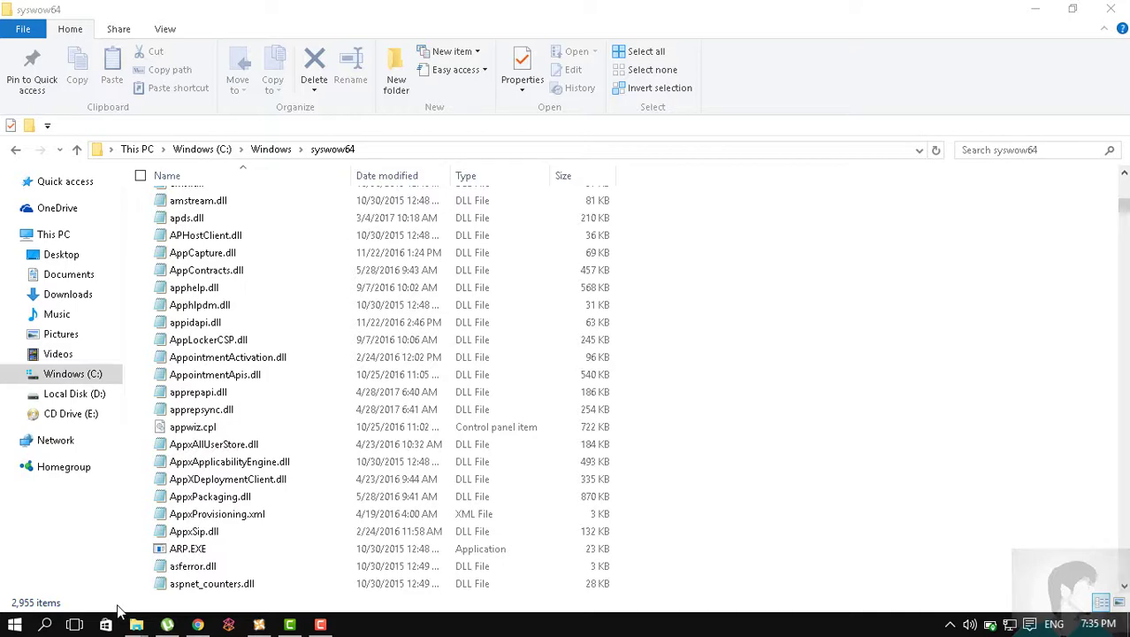
left_click(14, 625)
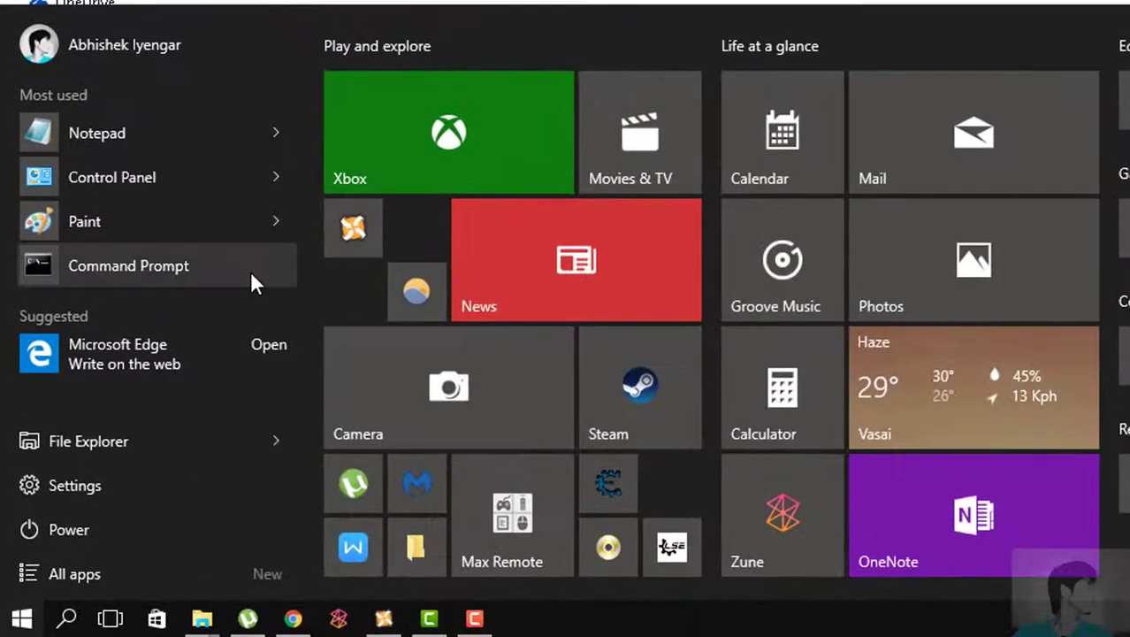
left_click(250, 272)
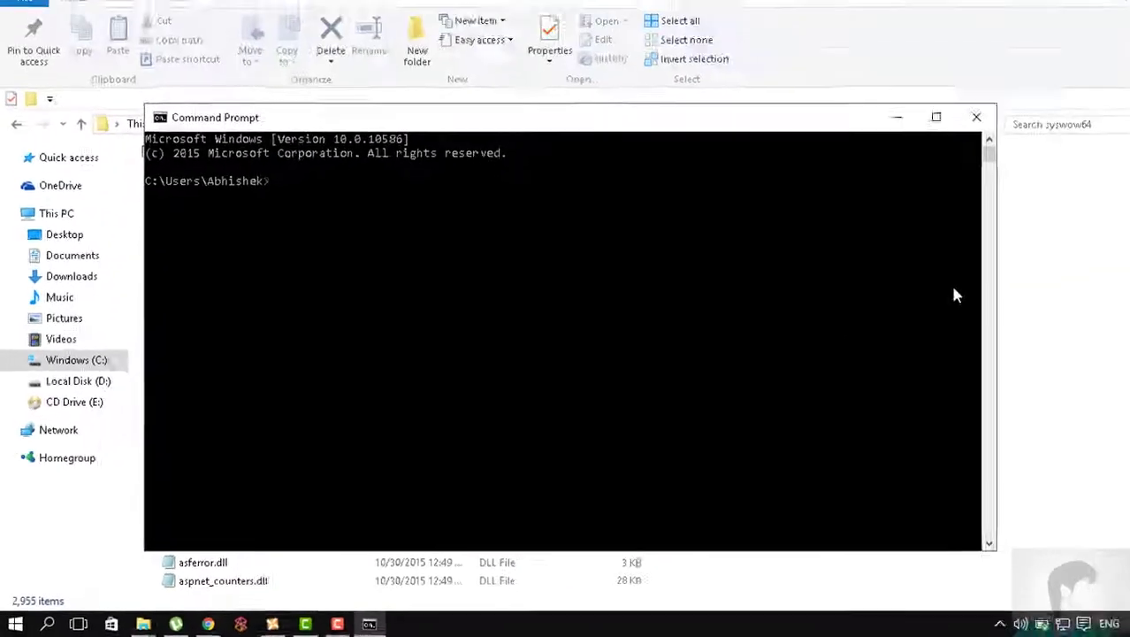
left_click(976, 117)
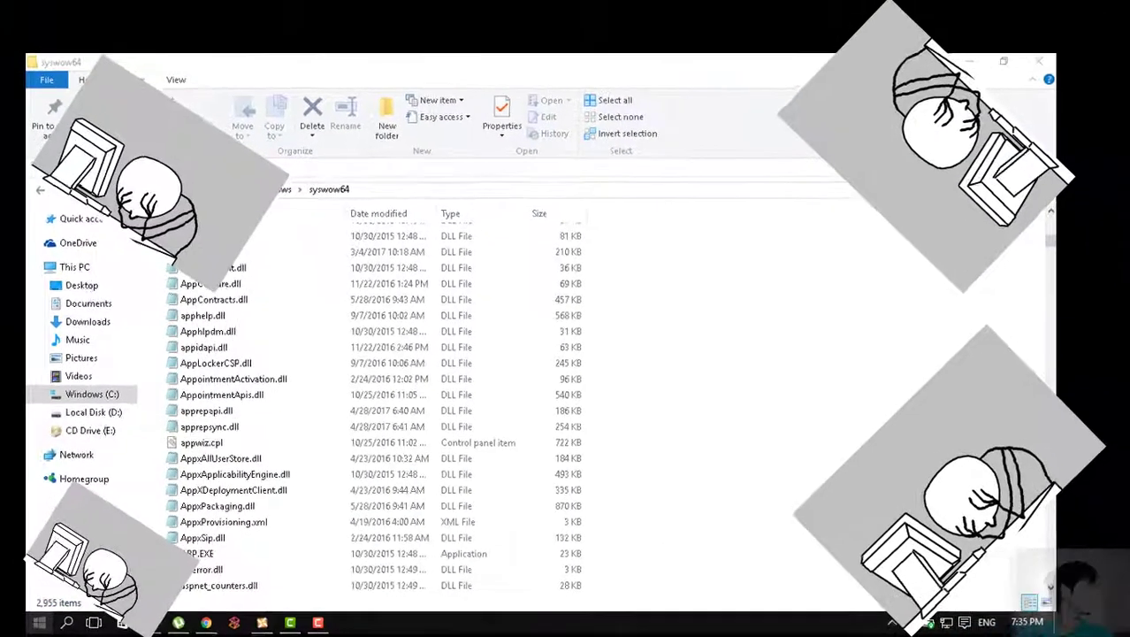
Step: Run regsvr32 ISDone.dll in an administrator Command Prompt, dismiss the RegSvr32 message, and close the Command Prompt
right_click(14, 624)
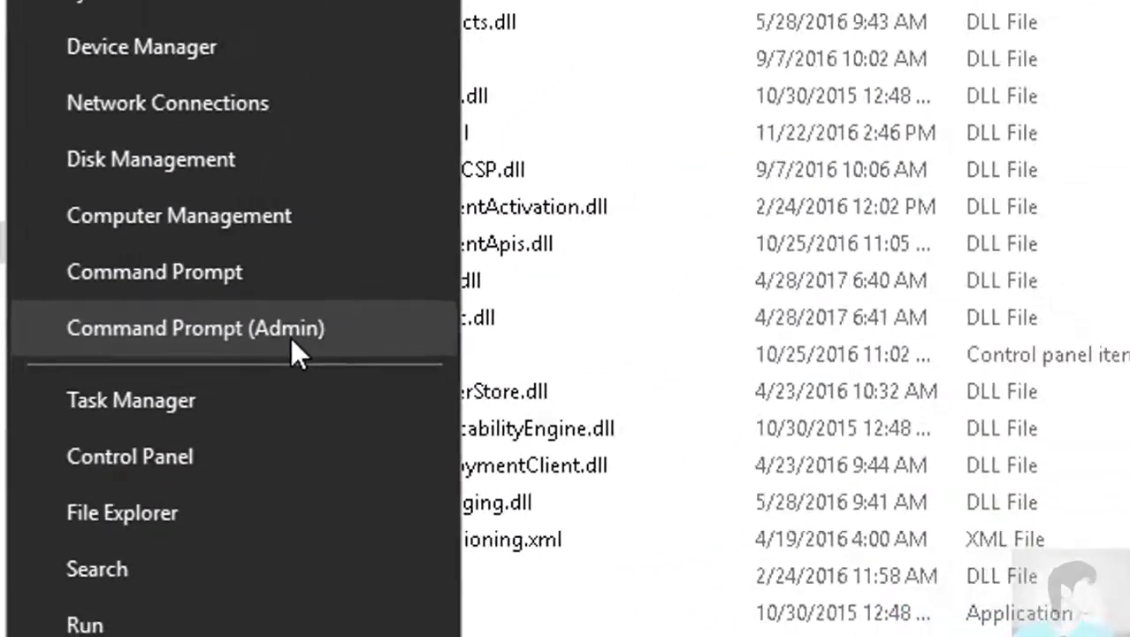
left_click(365, 299)
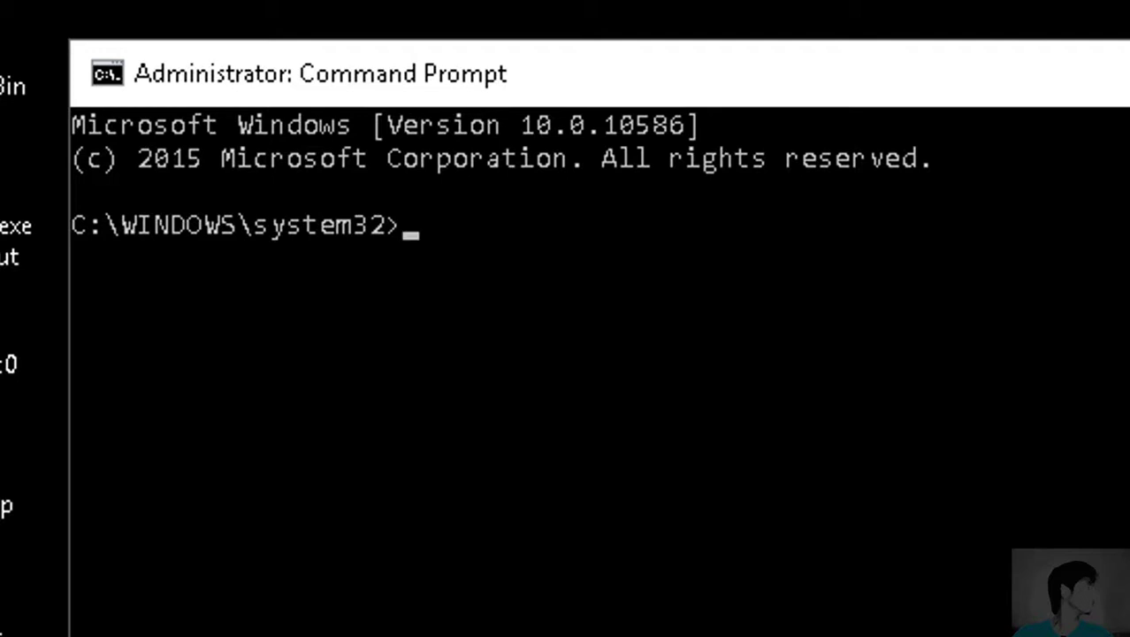
type("regsvr")
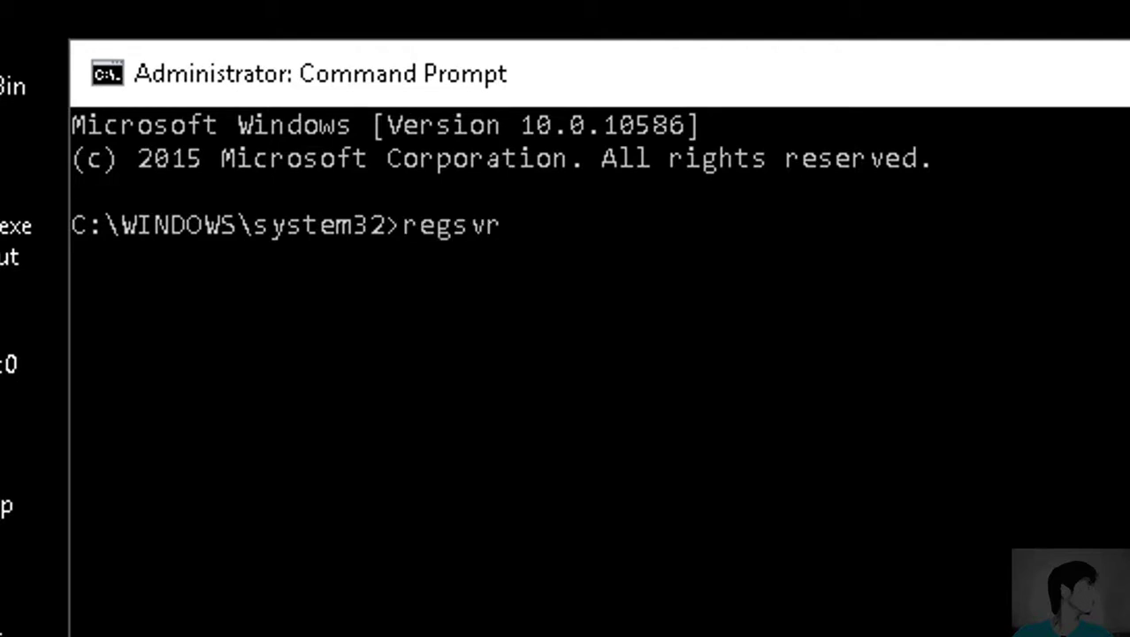
type("32")
type("ISD")
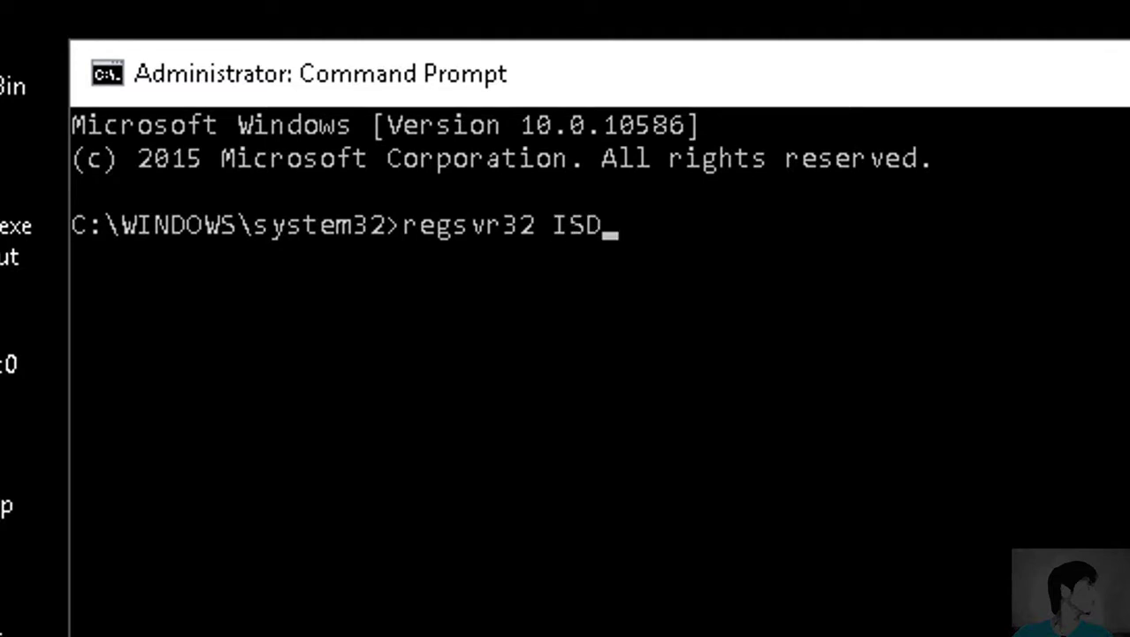
type("one.dll")
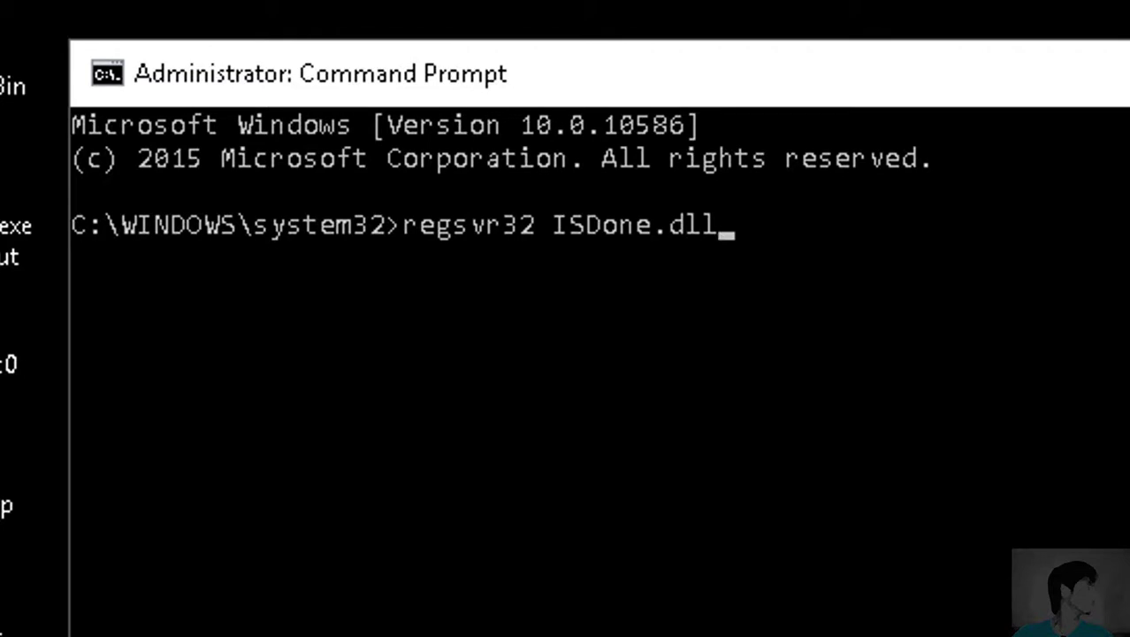
key("Return")
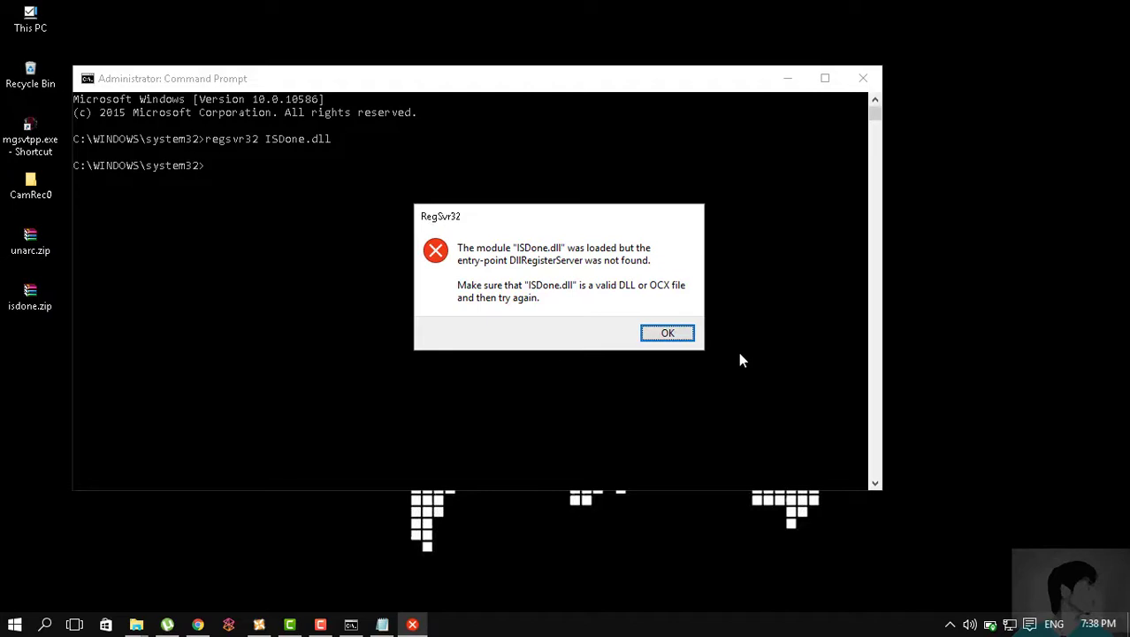
left_click(670, 335)
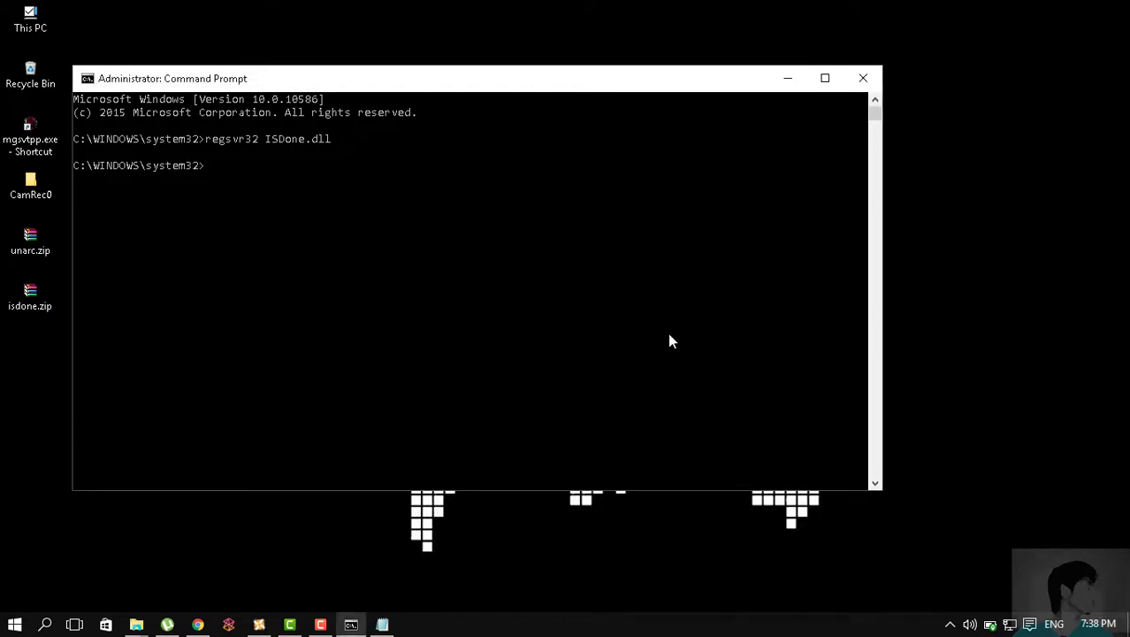
left_click(864, 78)
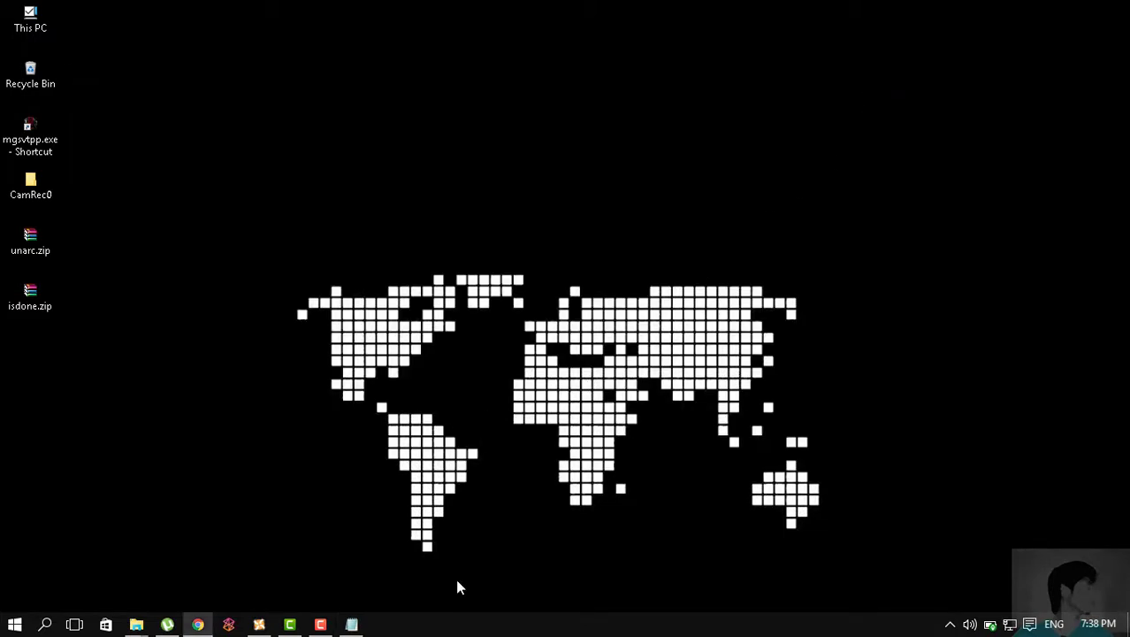
Step: Close the untitled Notepad document to leave the desktop clear
mouse_move(352, 626)
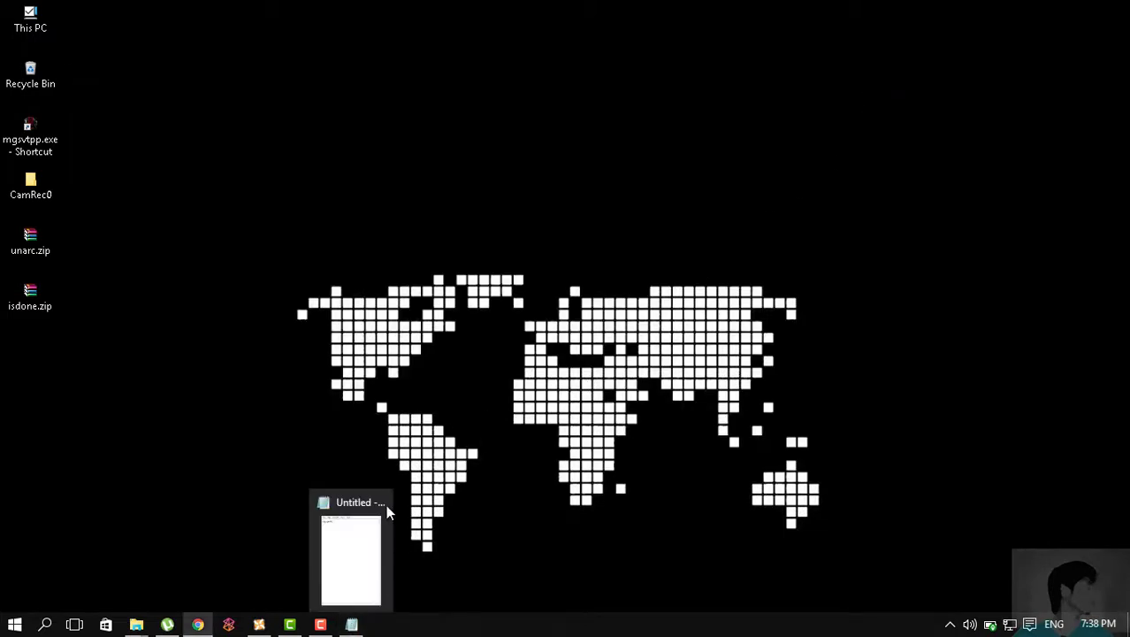
left_click(382, 503)
left_click(612, 315)
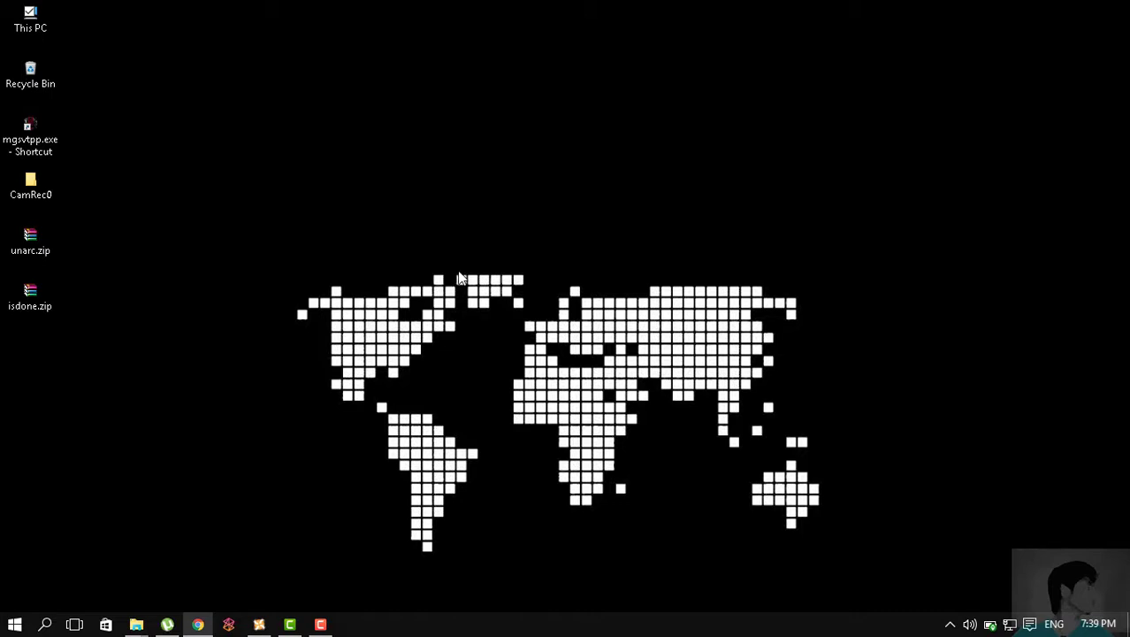
Step: Open the Windows Services console by running services.msc from the Run dialog
key("super+r")
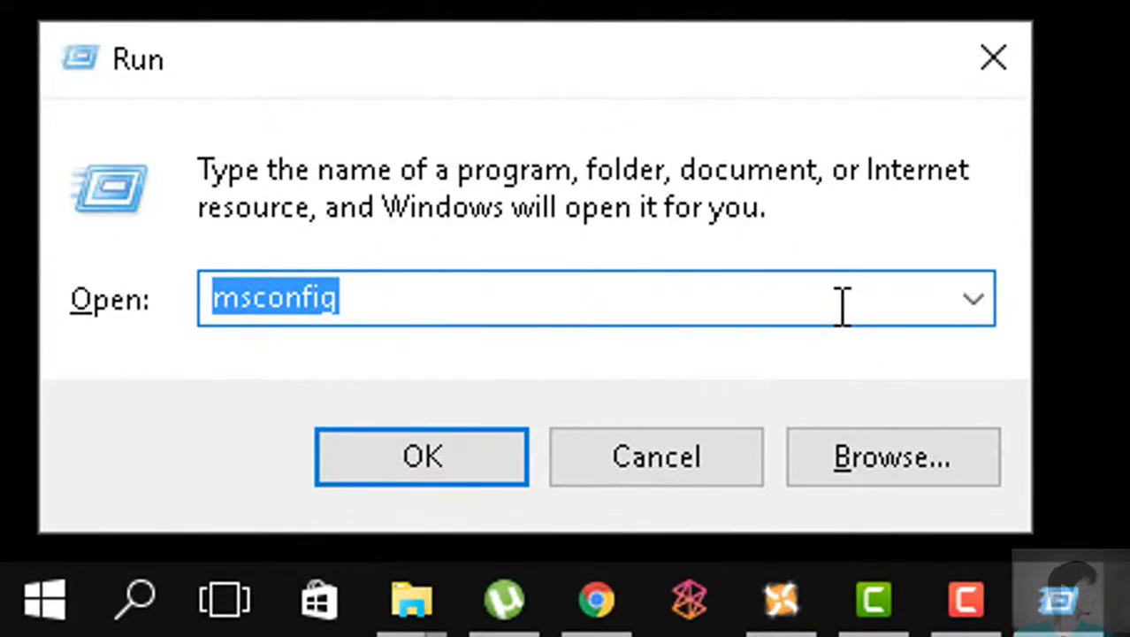
type("se")
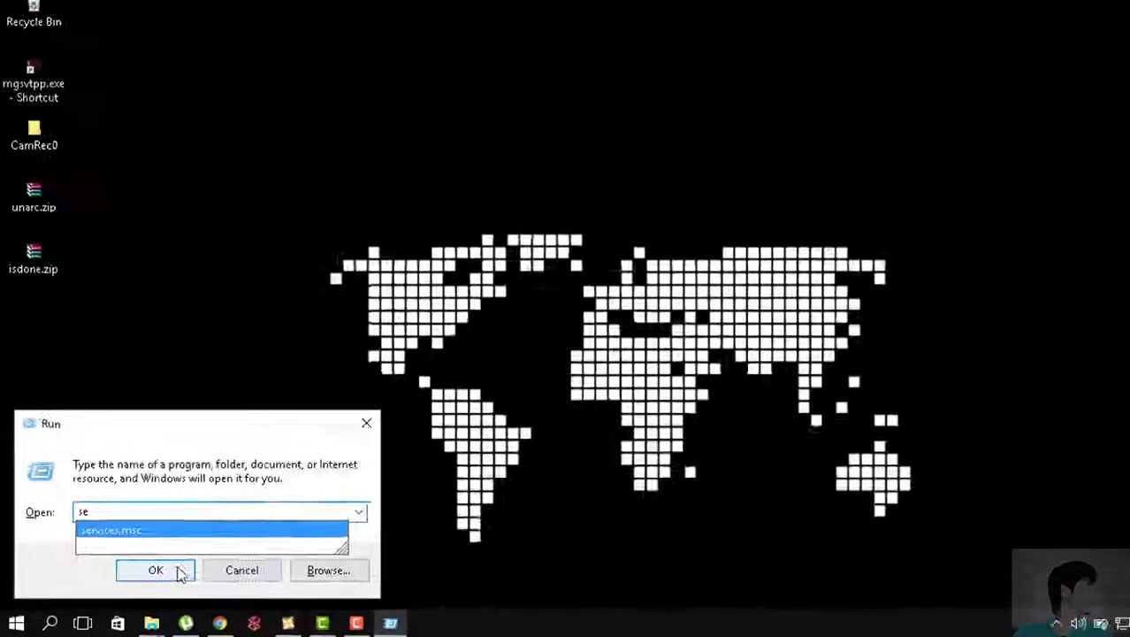
left_click(432, 458)
left_click(142, 576)
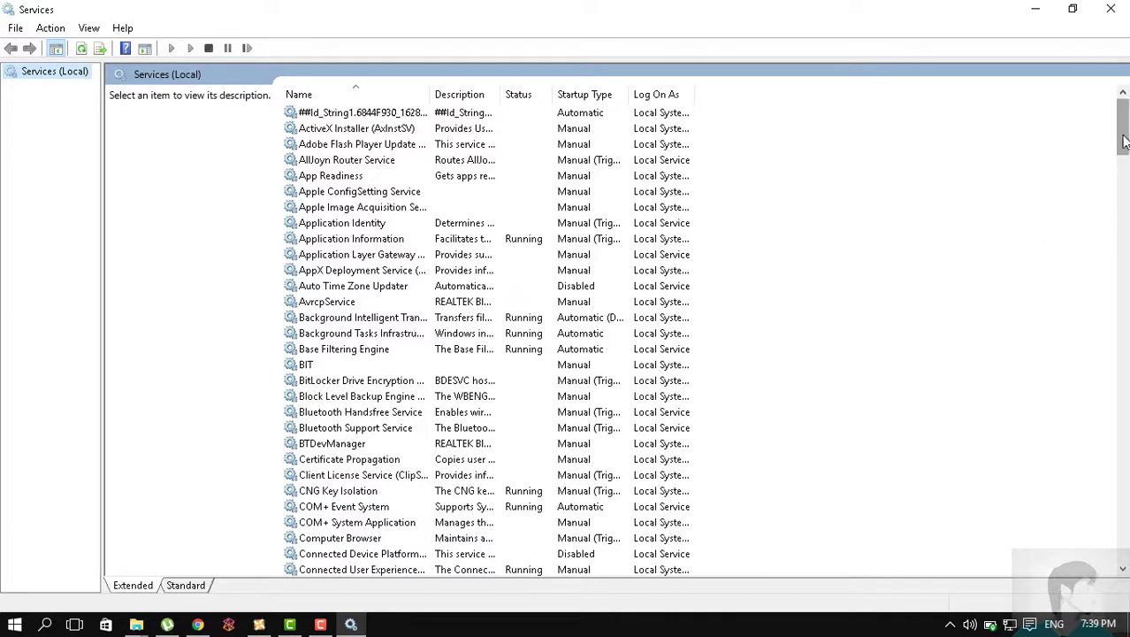
Step: Set the Superfetch service's startup type to Manual in its properties and confirm the dialog
left_click_drag(1123, 141, 1070, 425)
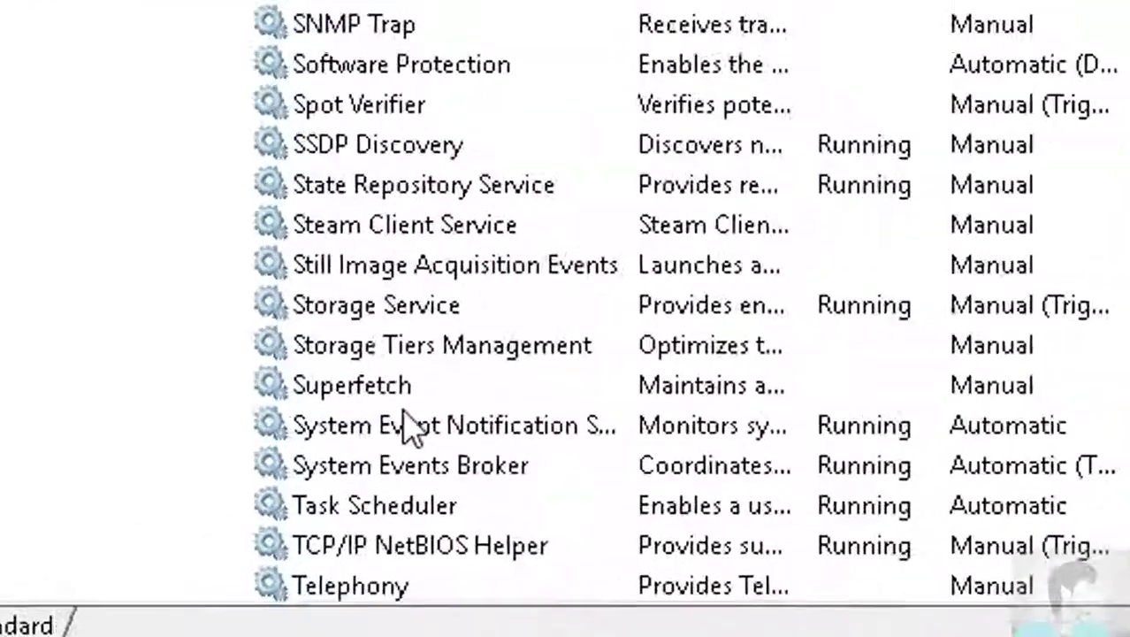
left_click(421, 357)
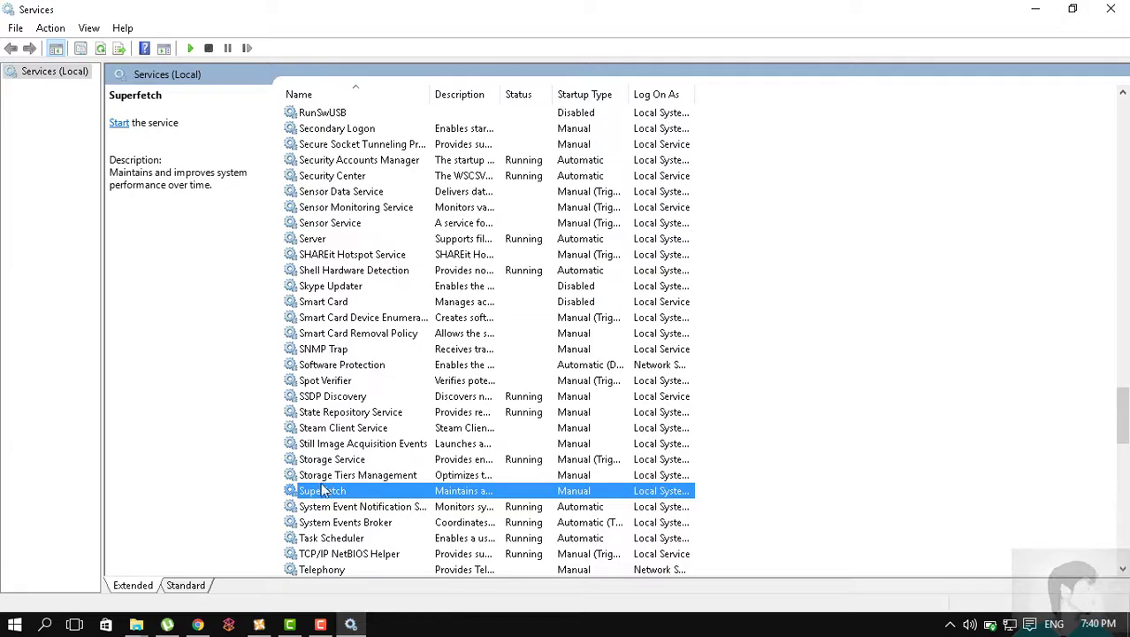
mouse_move(444, 7)
left_mouse_down()
mouse_move(489, 56)
mouse_move(443, 9)
left_mouse_up()
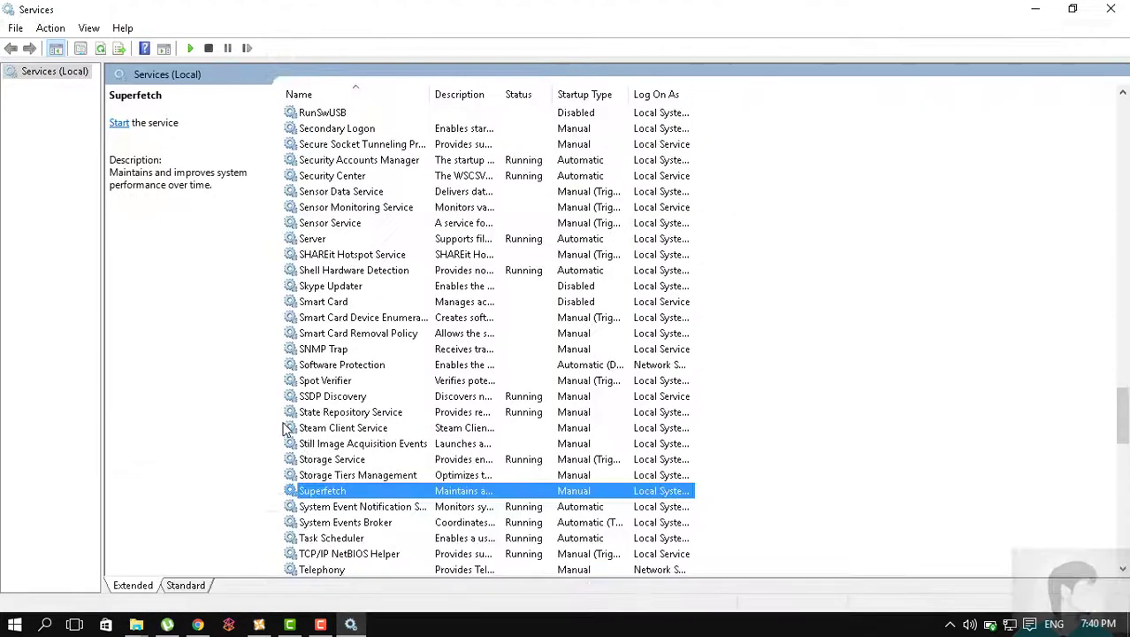
double_click(318, 493)
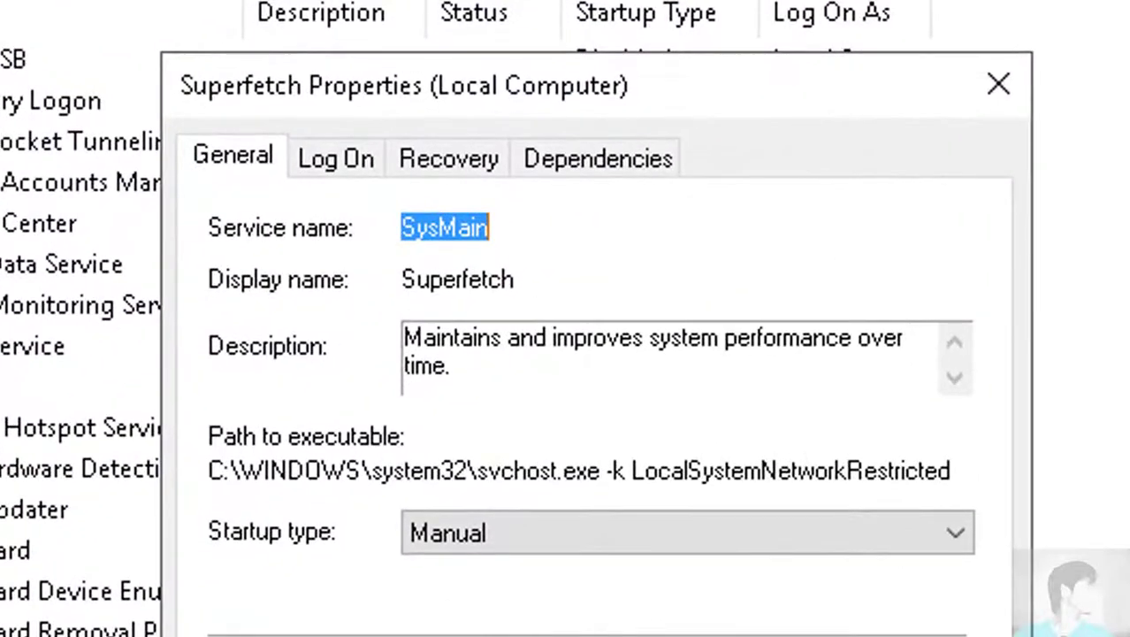
left_click(821, 562)
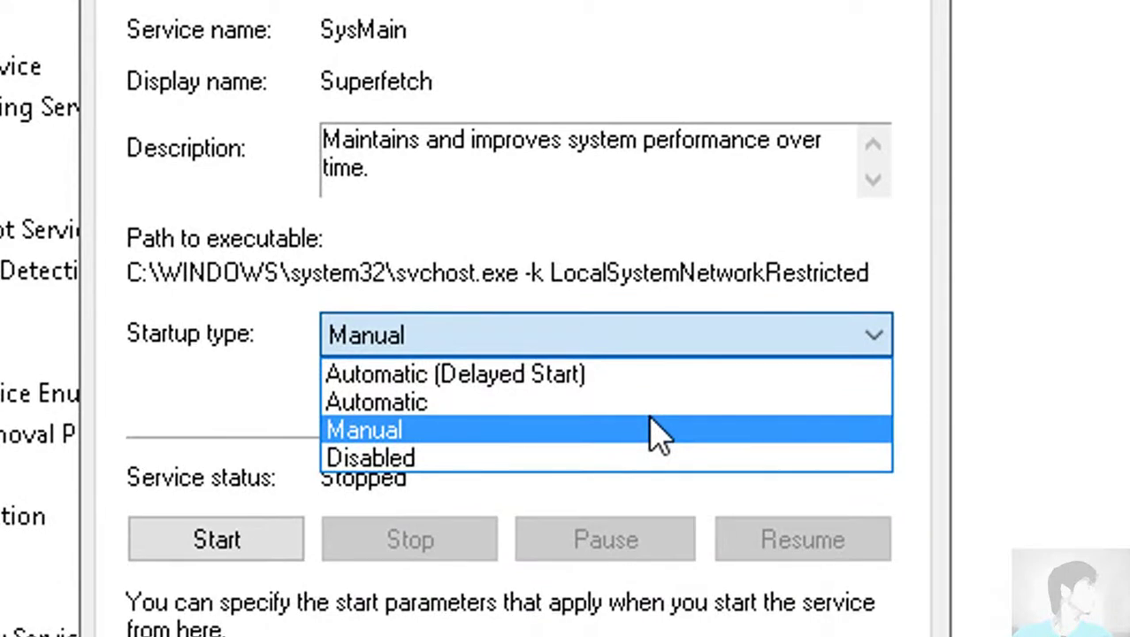
left_click(659, 431)
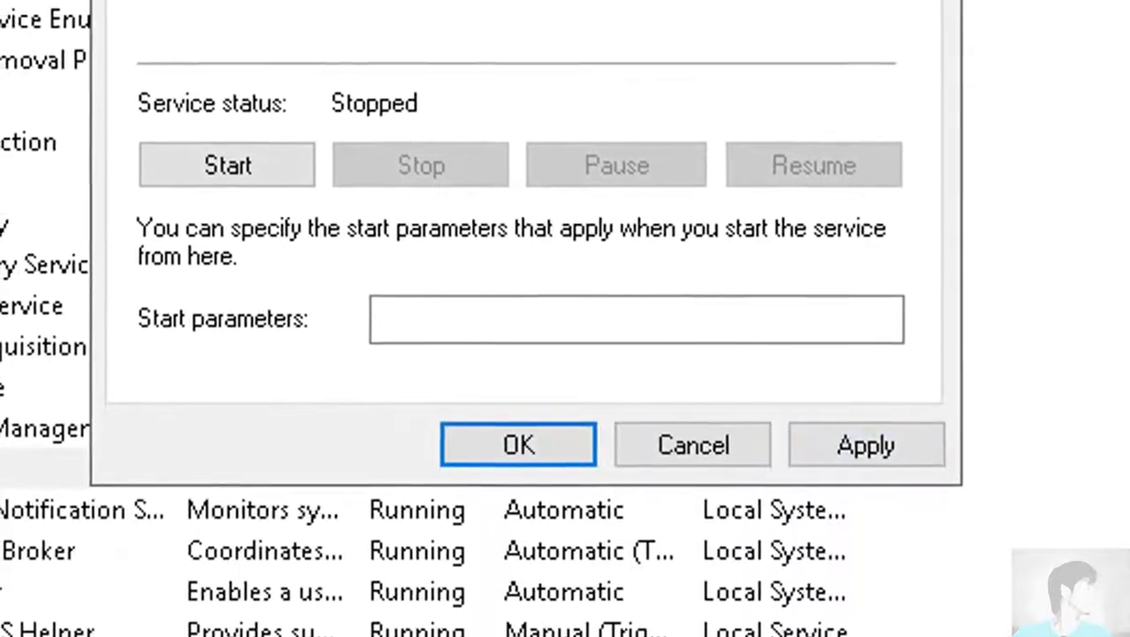
key("Return")
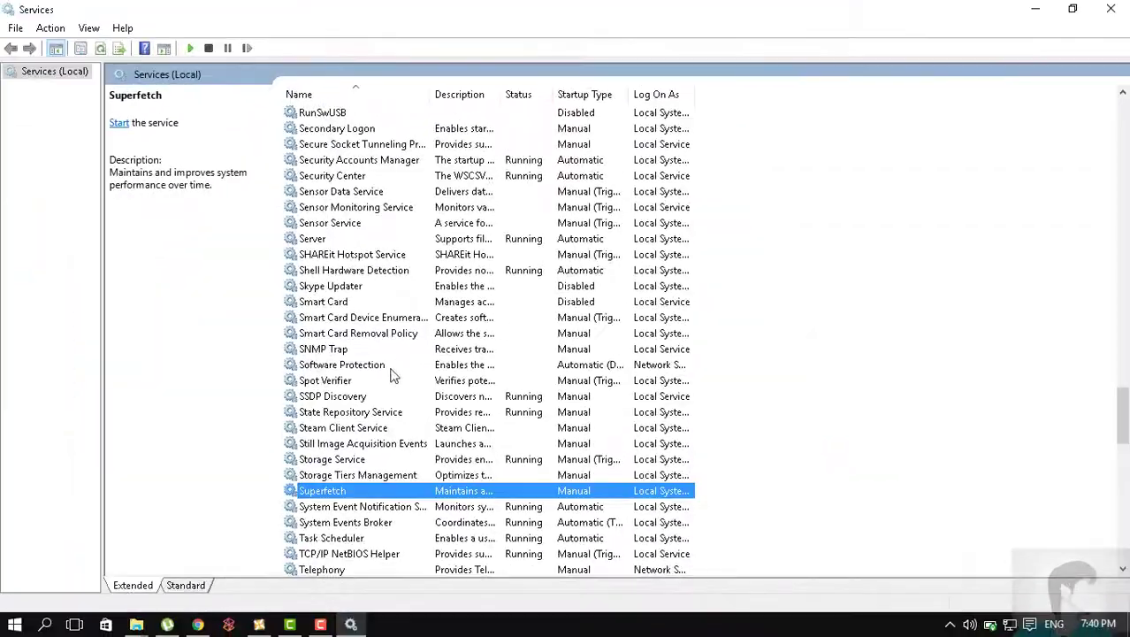
Step: Close the Services console
right_click(348, 492)
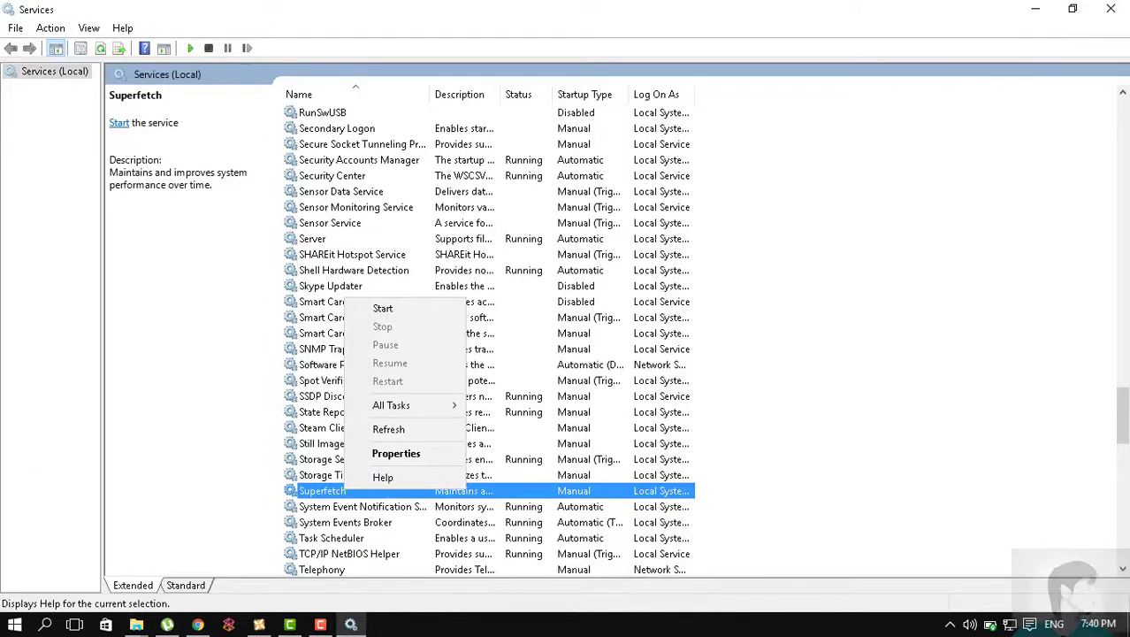
left_click(382, 476)
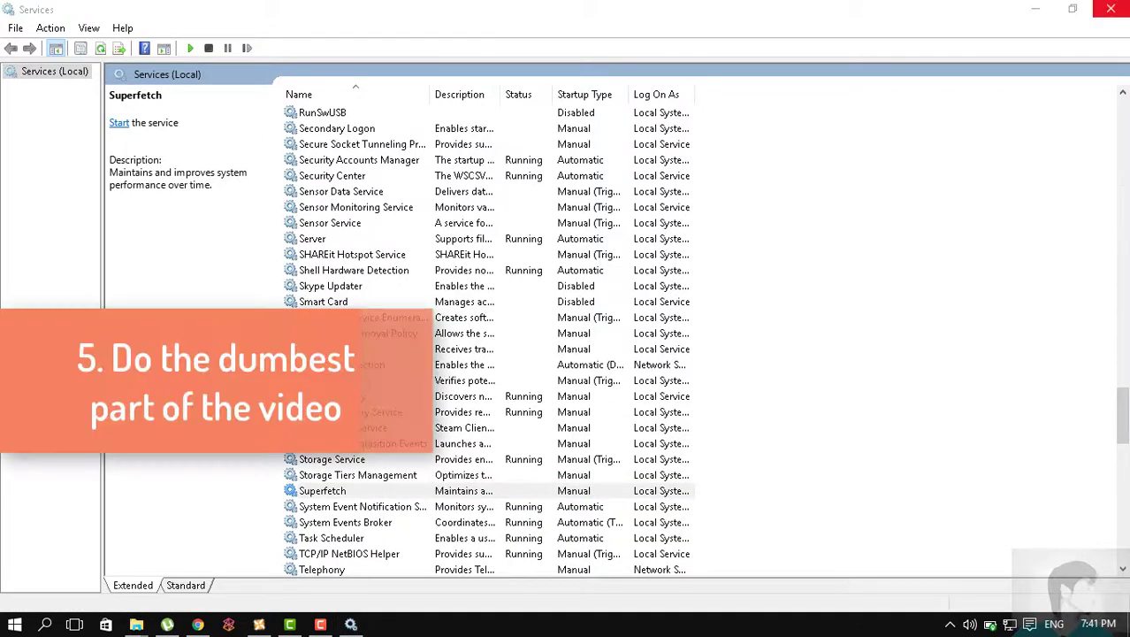
left_click(1110, 9)
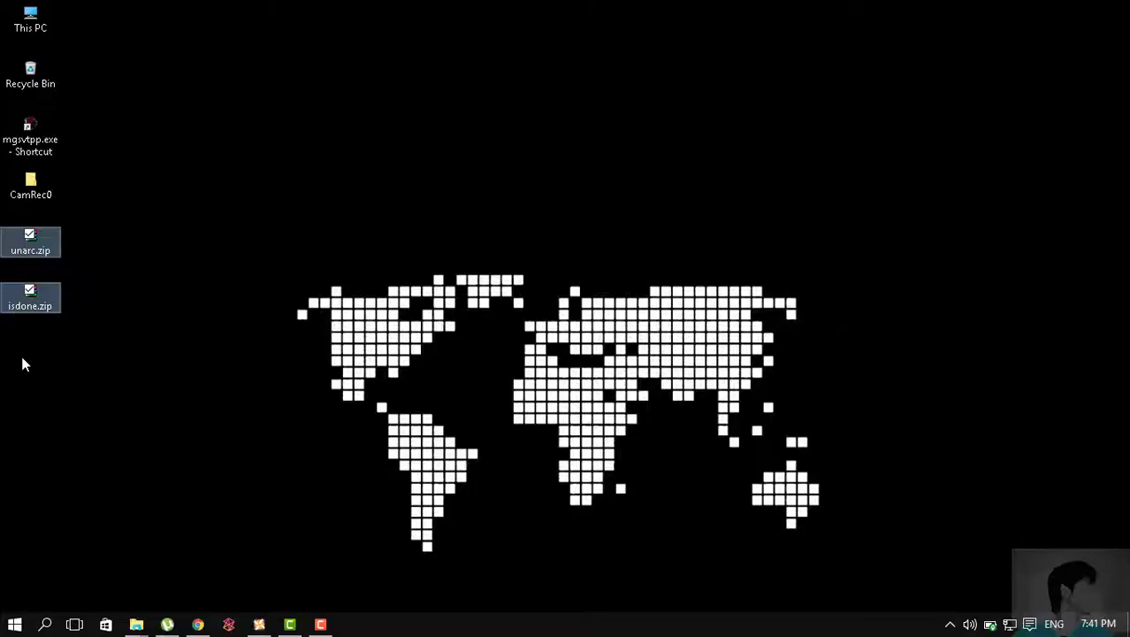
right_click(26, 301)
left_click(252, 270)
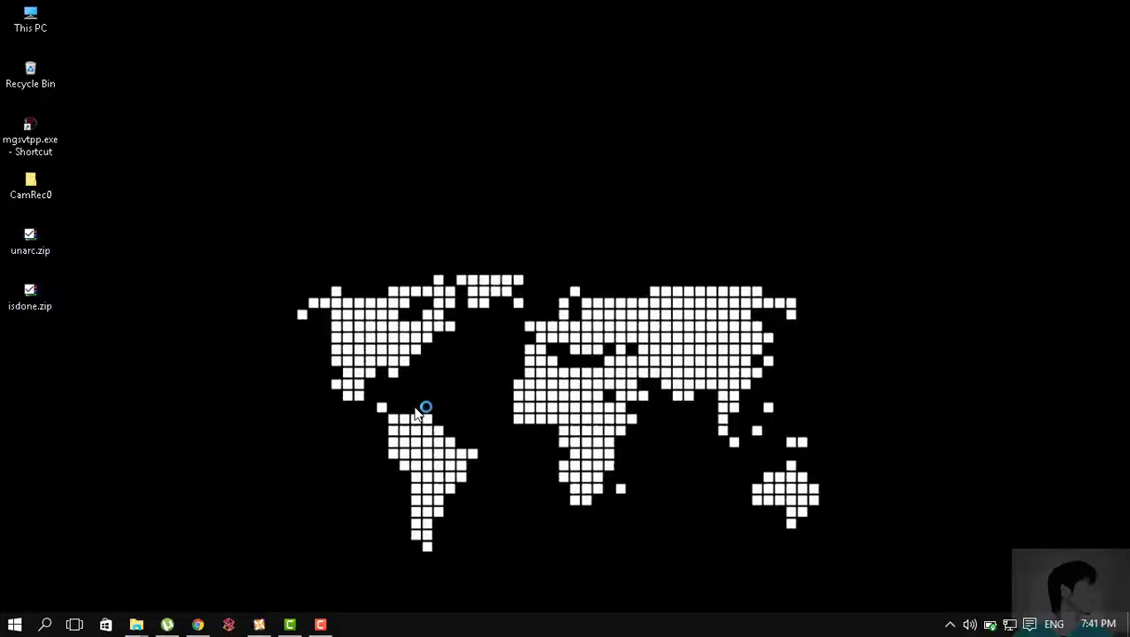
left_click(714, 156)
left_click(239, 434)
Step: Switch to Chrome, view the DLL-files.com download page for unarc.dll from the Google results, and minimize the browser
left_click(198, 625)
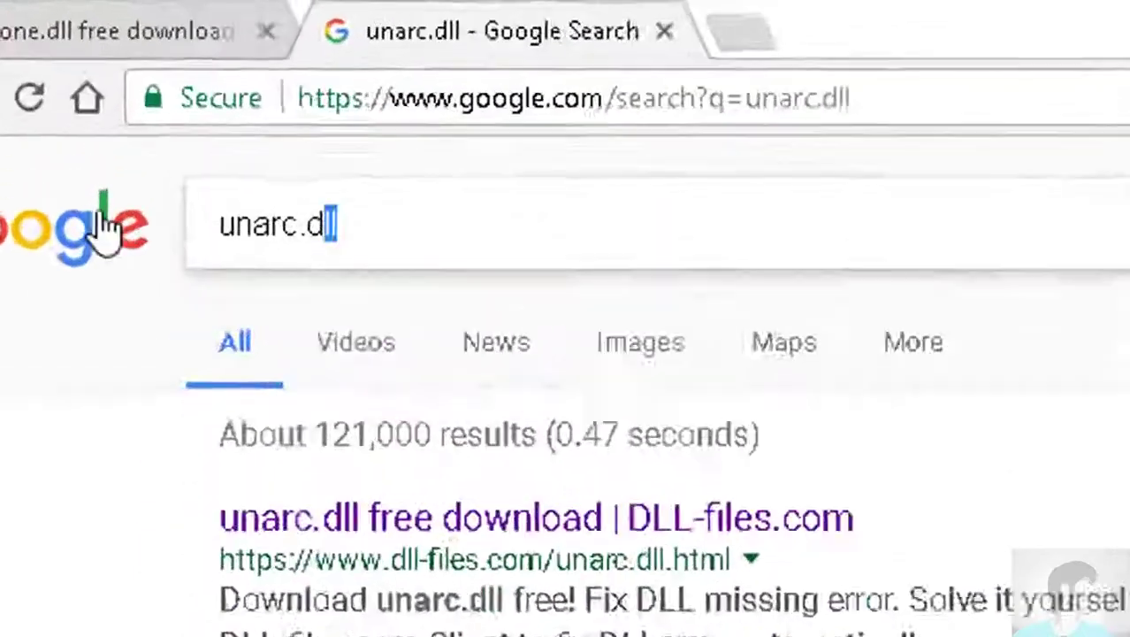
left_click_drag(102, 225, 101, 225)
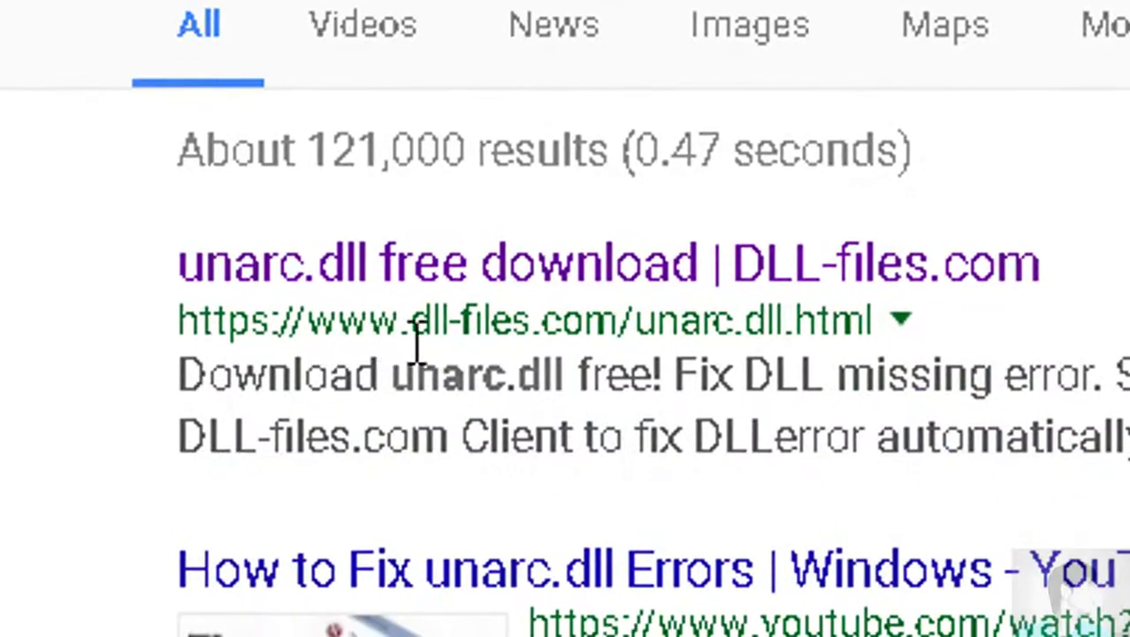
left_click_drag(928, 336, 151, 331)
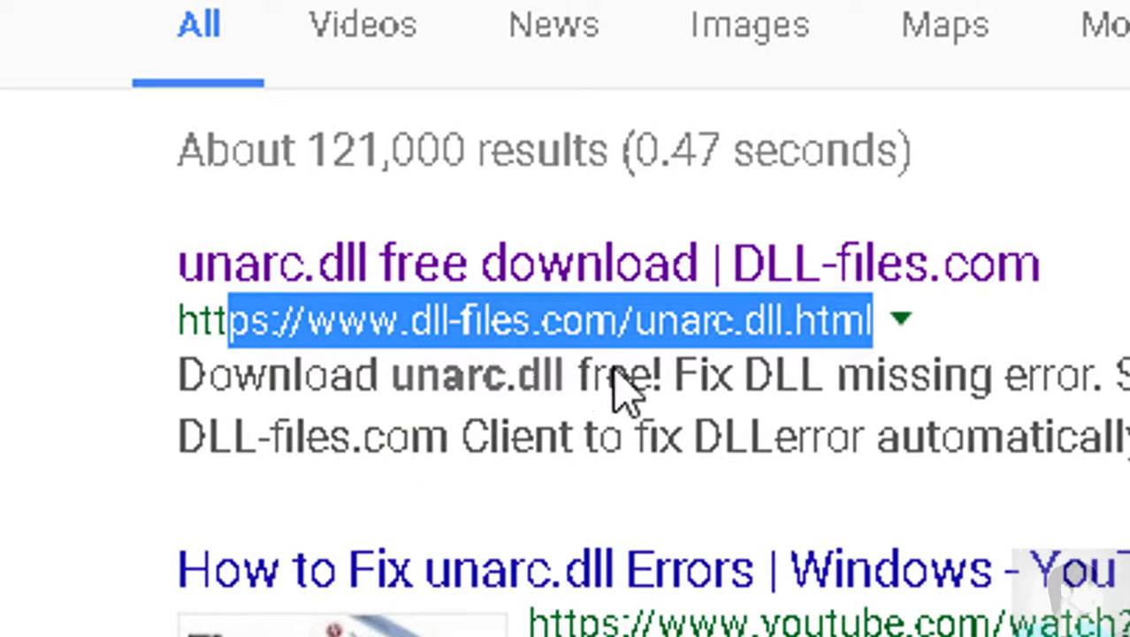
left_click(549, 263)
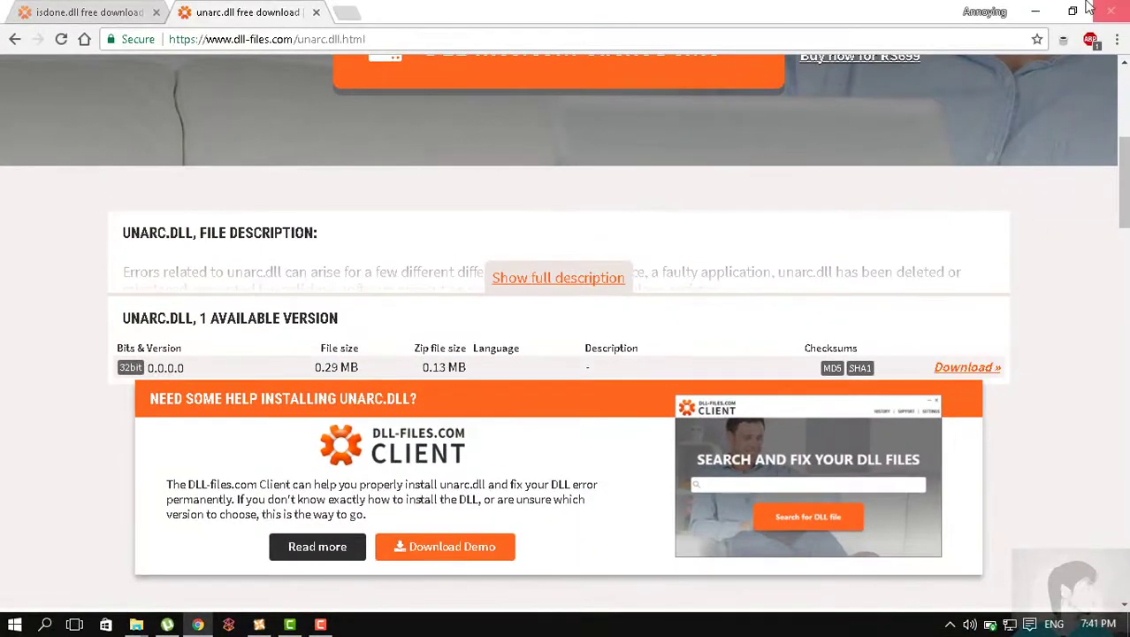
left_click(1035, 11)
Step: Extract unarc.zip and isdone.zip onto the desktop, accepting the README.txt replacement, and delete README.txt
left_click_drag(101, 228, 41, 319)
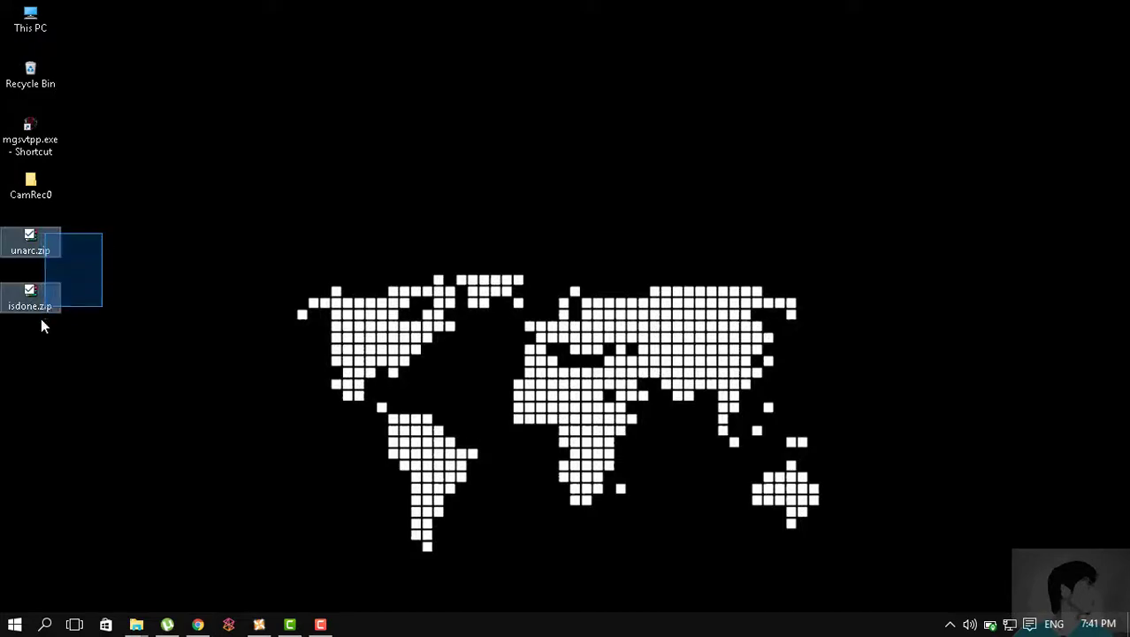
right_click(41, 241)
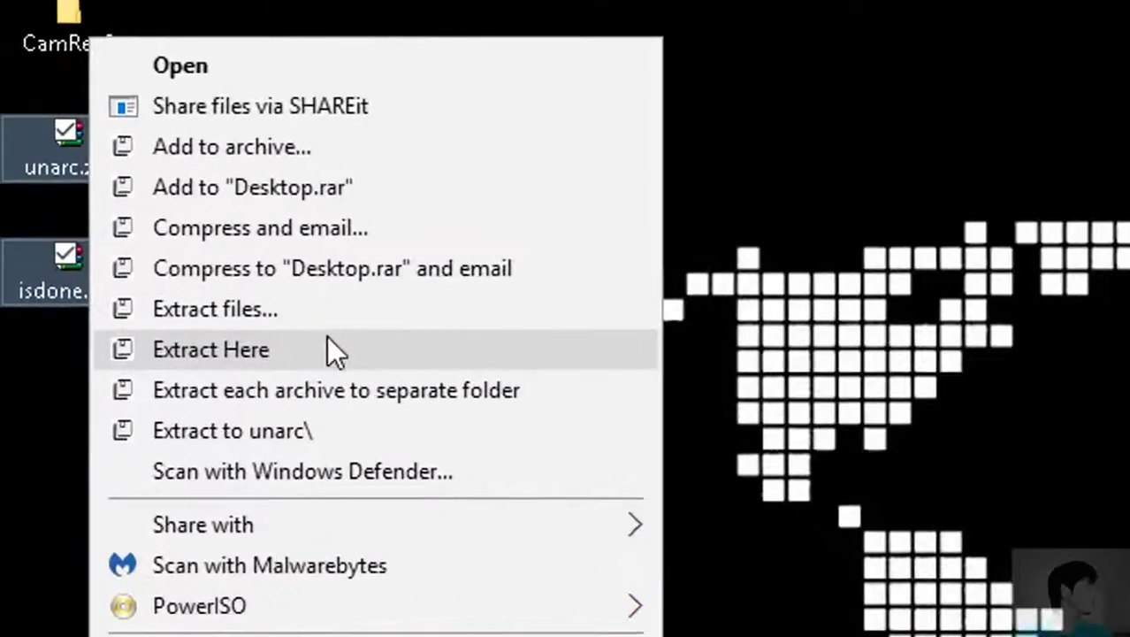
left_click(149, 331)
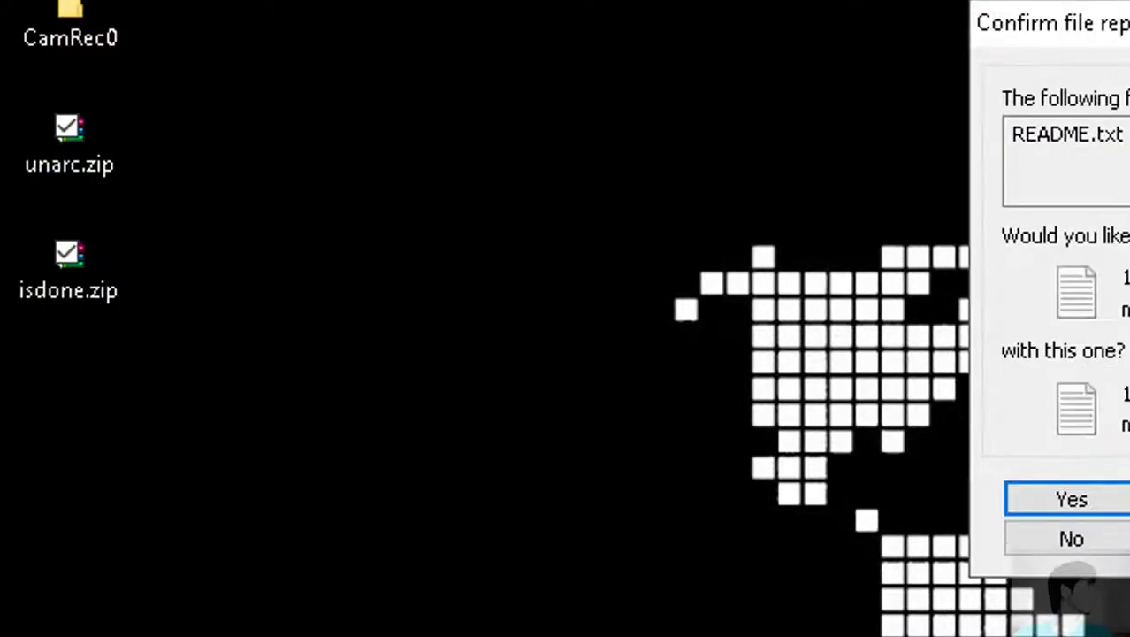
key("Return")
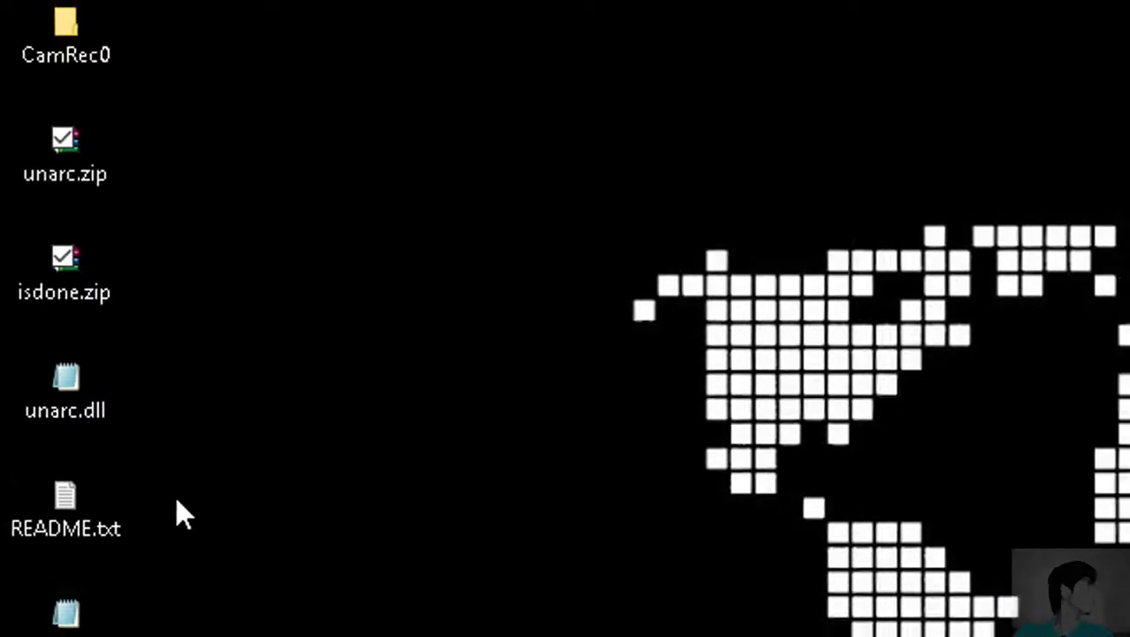
left_click_drag(68, 412, 39, 30)
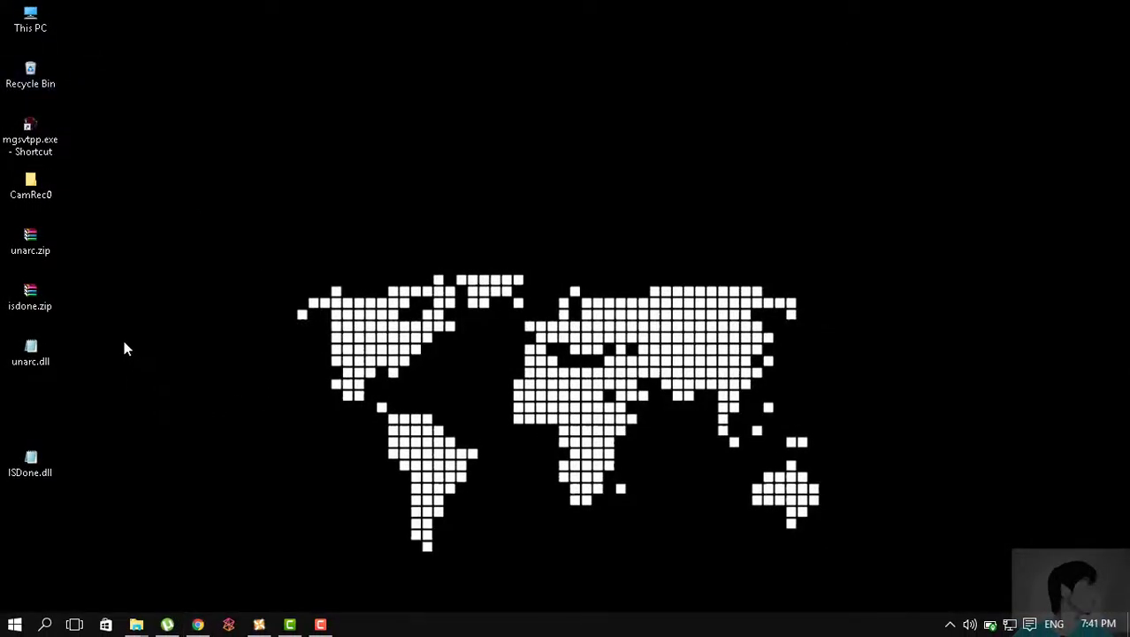
Step: Cut the extracted unarc.dll and ISDone.dll files from the desktop and close the syswow64 window
left_click_drag(124, 348, 18, 479)
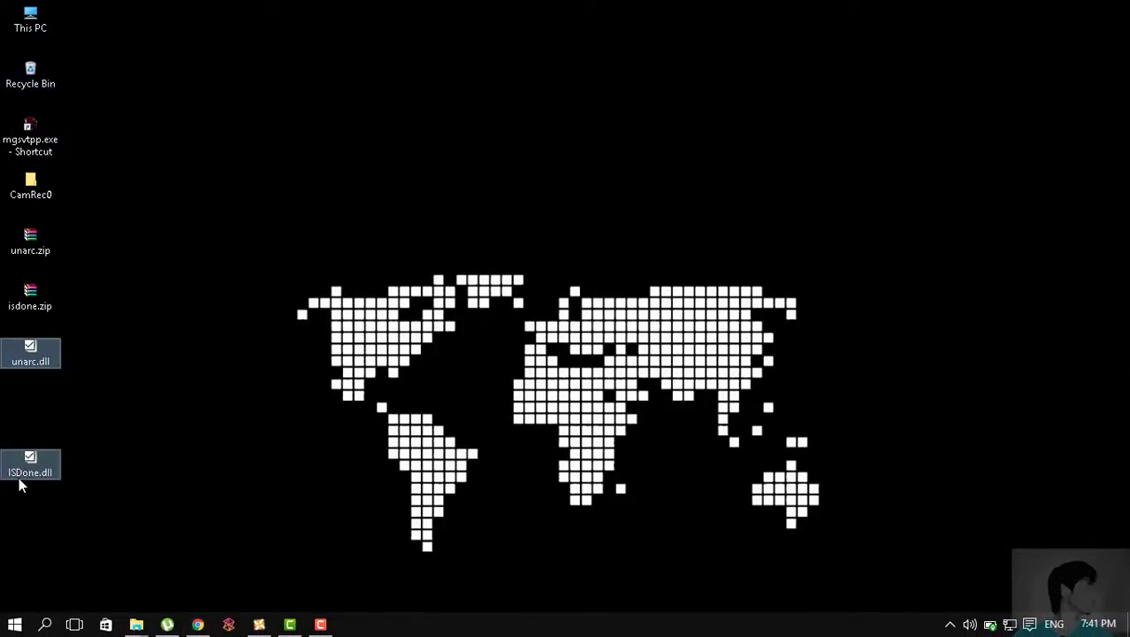
right_click(31, 358)
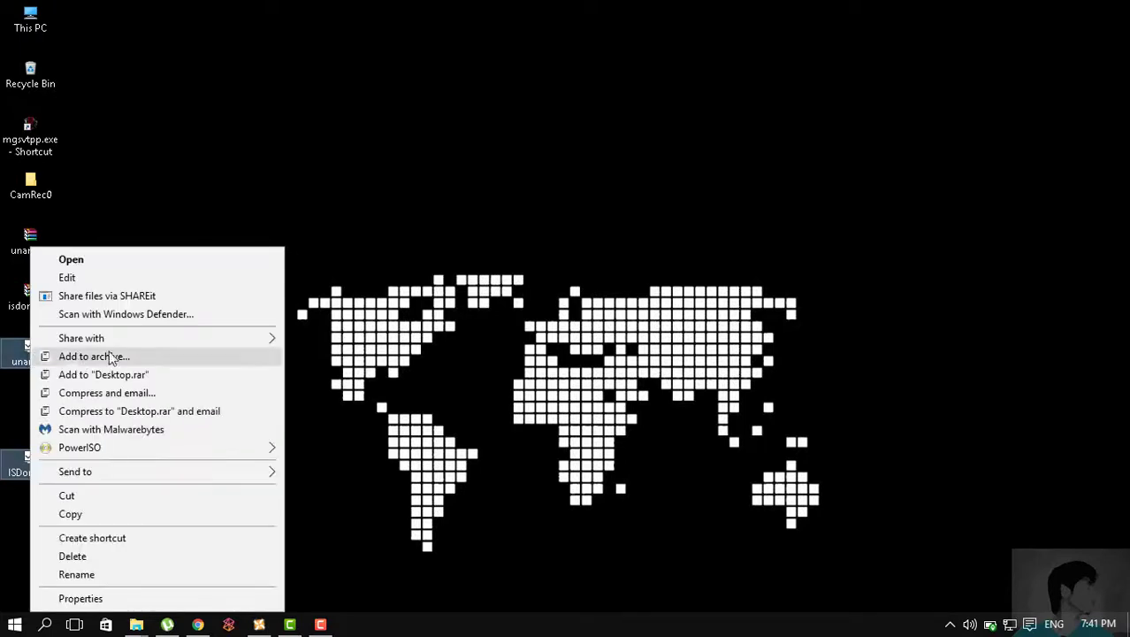
left_click(117, 503)
mouse_move(137, 624)
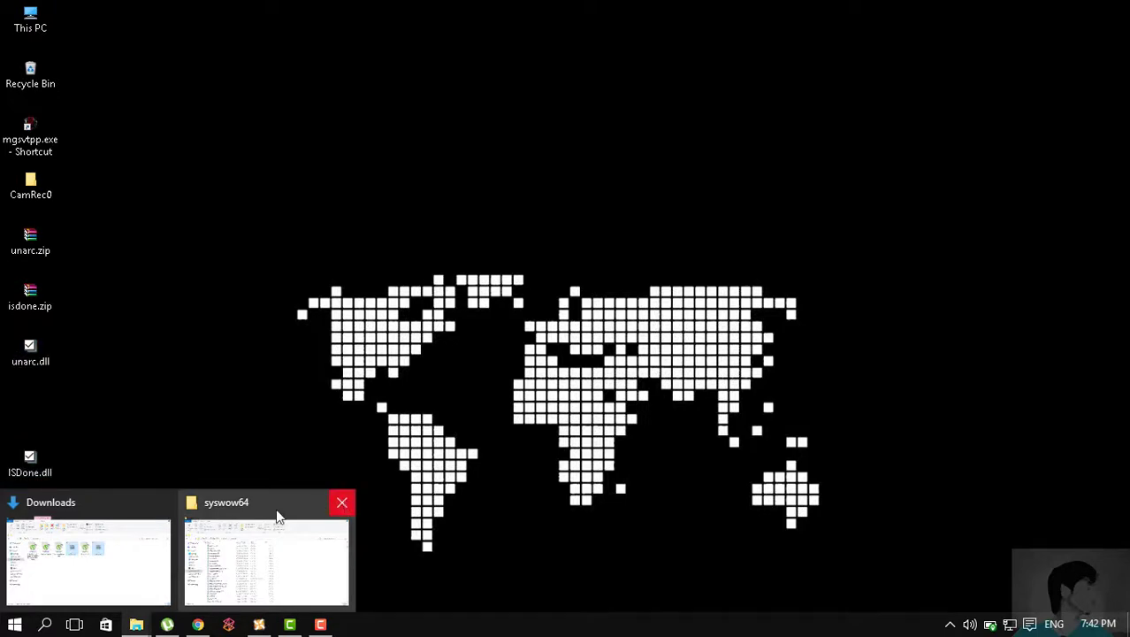
left_click(343, 502)
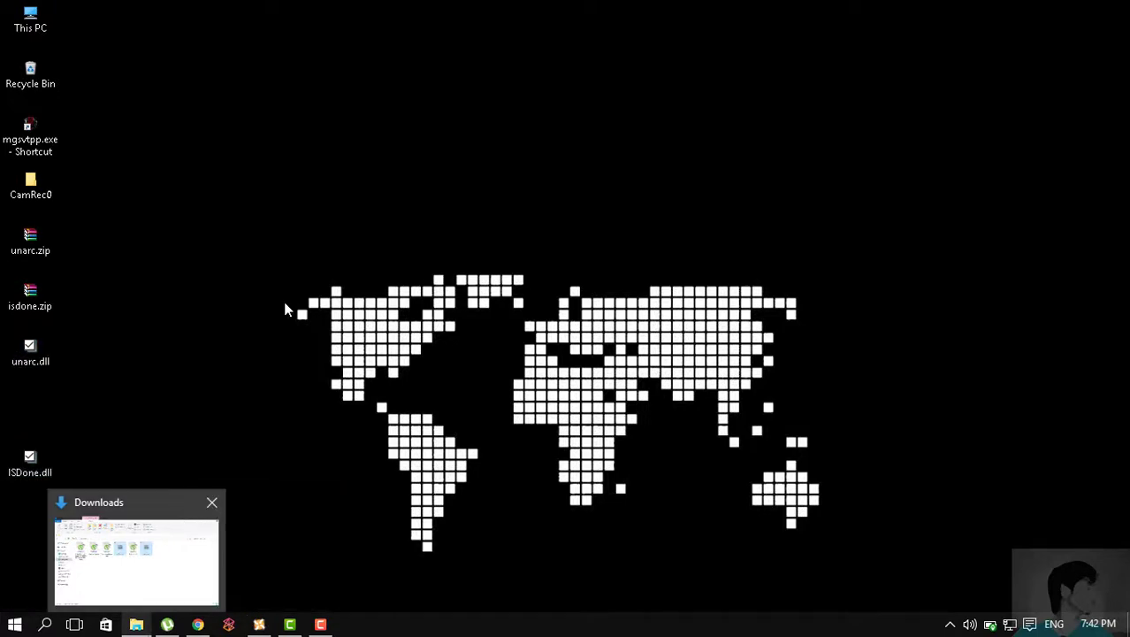
Step: Open the Metal Gear Solid V - The Phantom Pain [FitGirl Repack] folder under Games\Setups on Local Disk (D:)
right_click(32, 129)
left_click(208, 174)
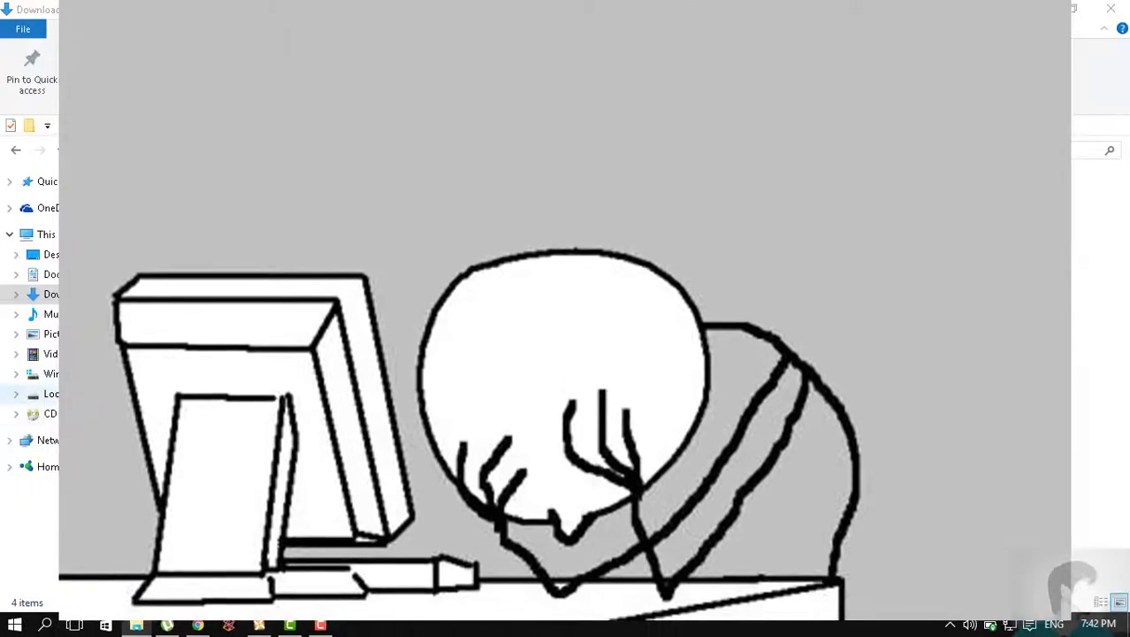
left_click(74, 394)
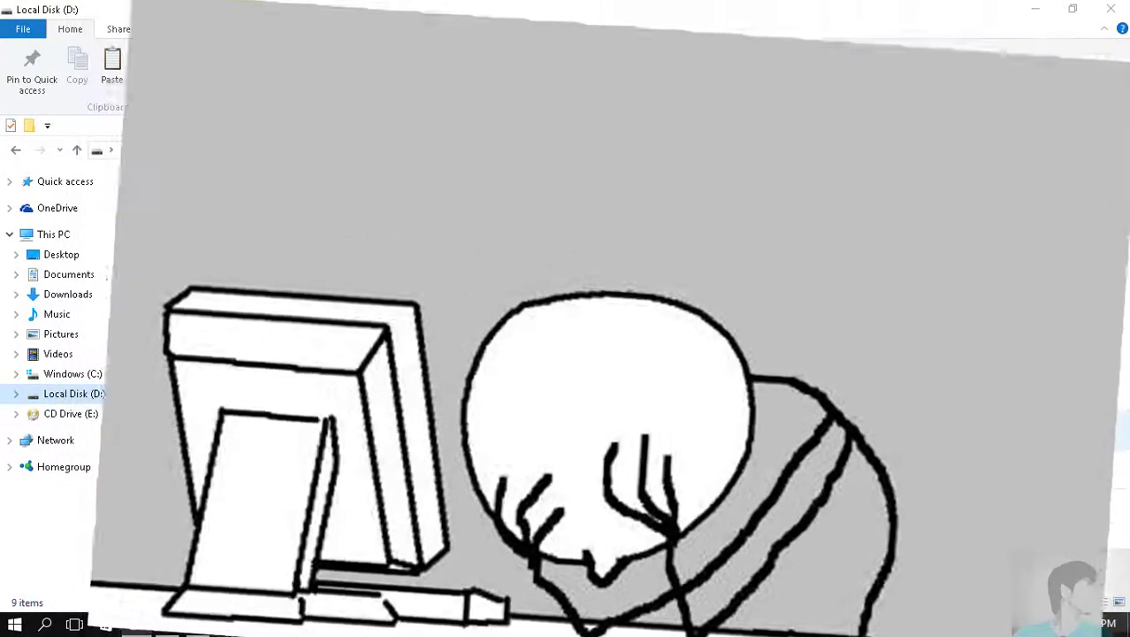
left_click(323, 275)
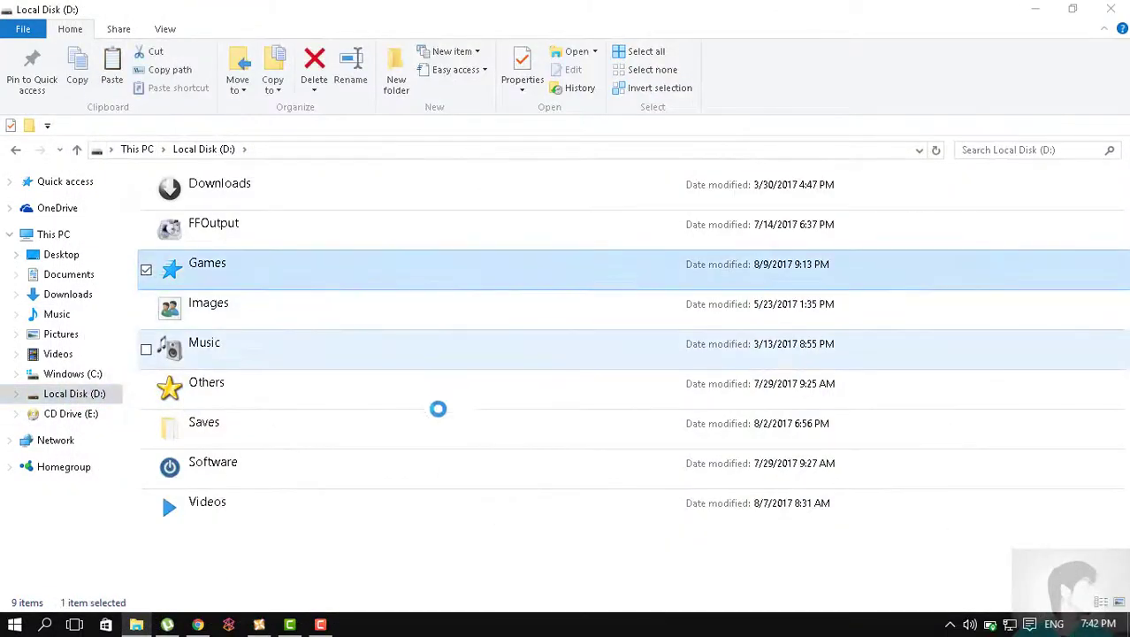
key("Return")
left_click(344, 485)
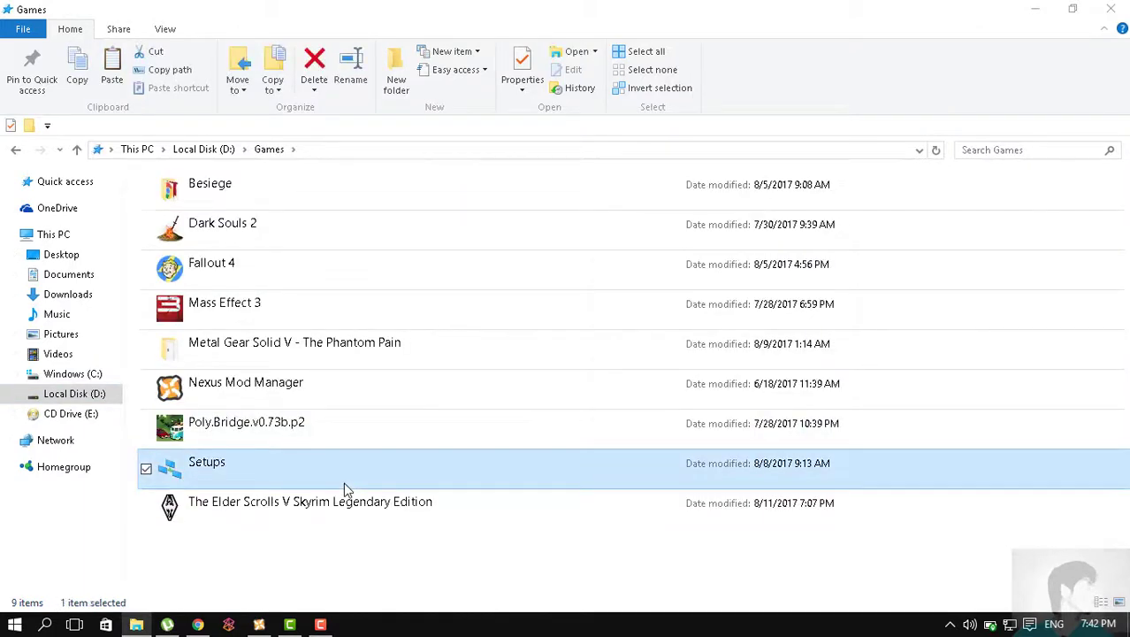
key("Return")
scroll(279, 508, "down", 5)
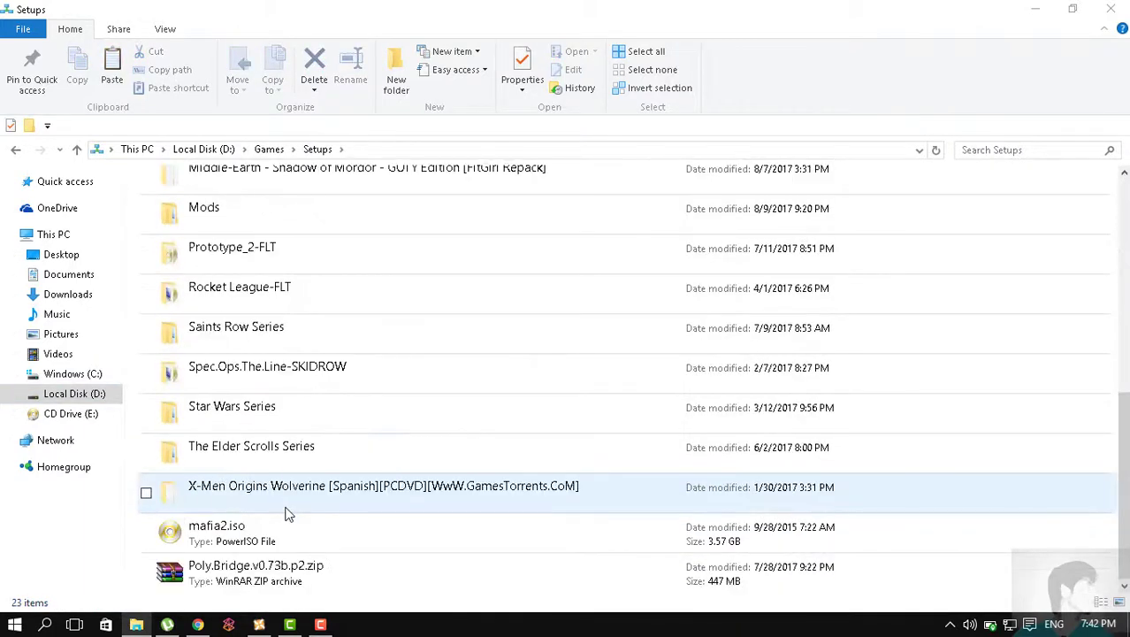
scroll(341, 402, "up", 3)
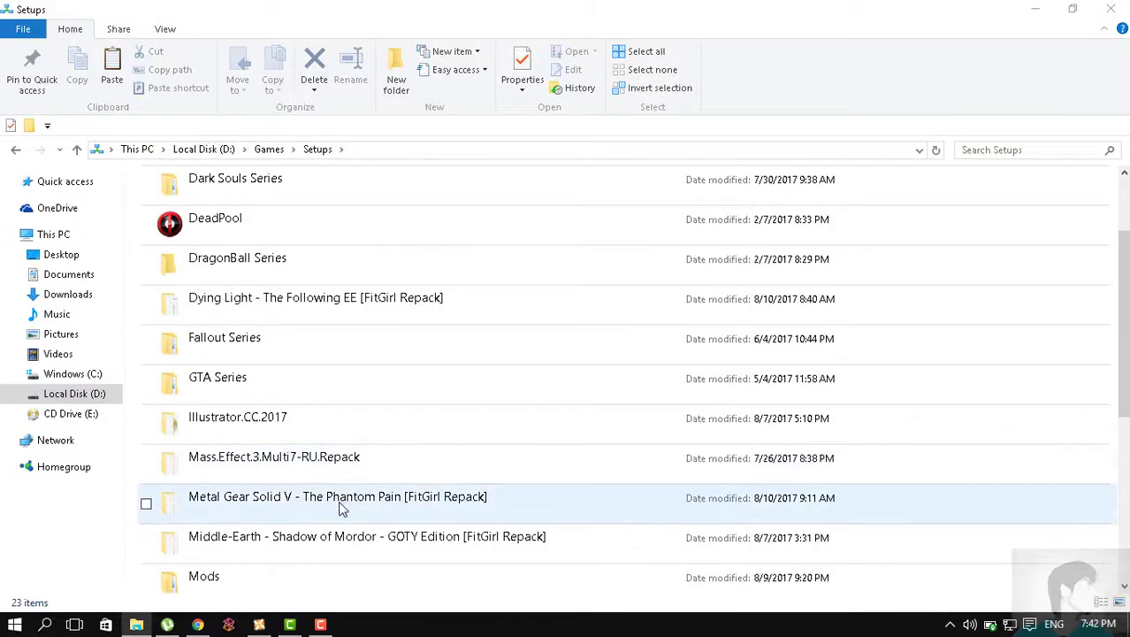
double_click(338, 500)
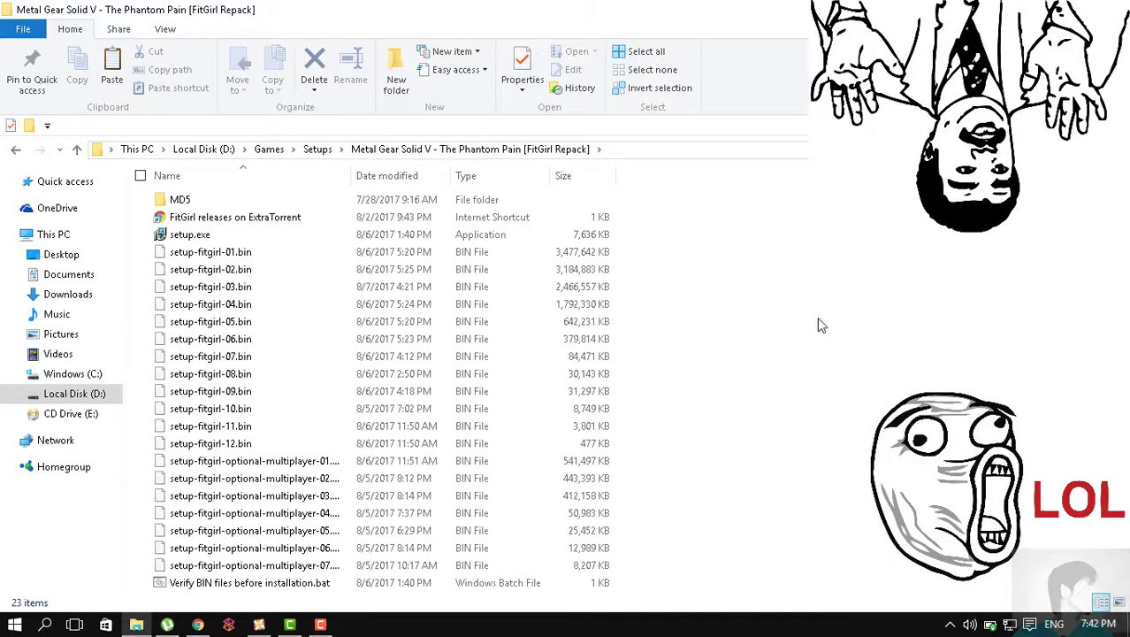
Step: Paste the DLL files into the game's setup folder and select Verify BIN files before installation.bat
right_click(756, 305)
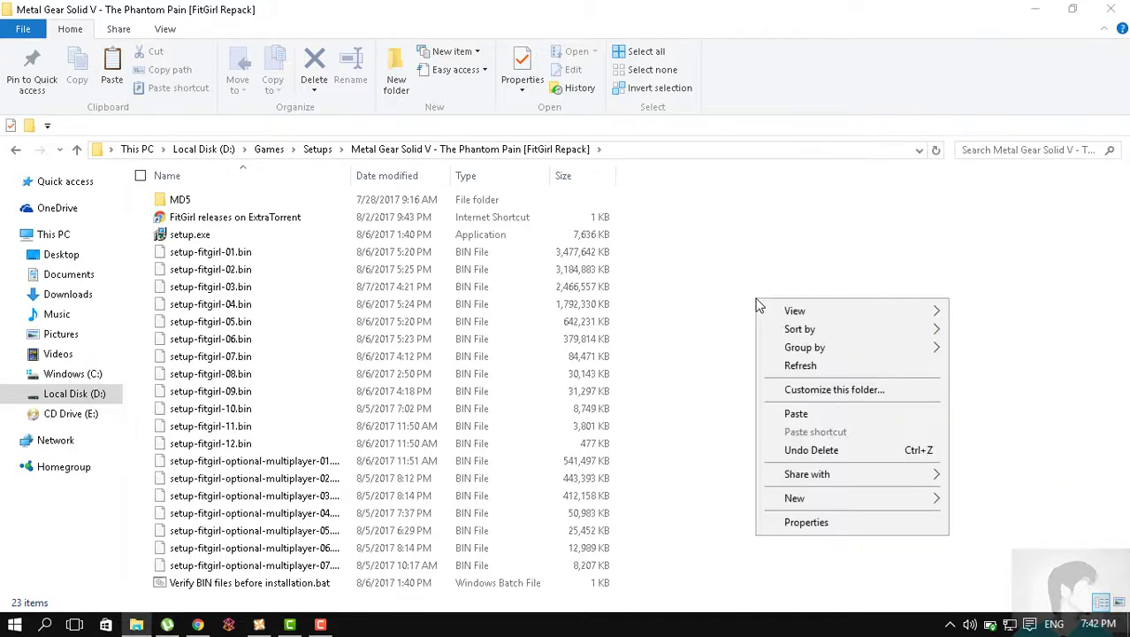
left_click(803, 416)
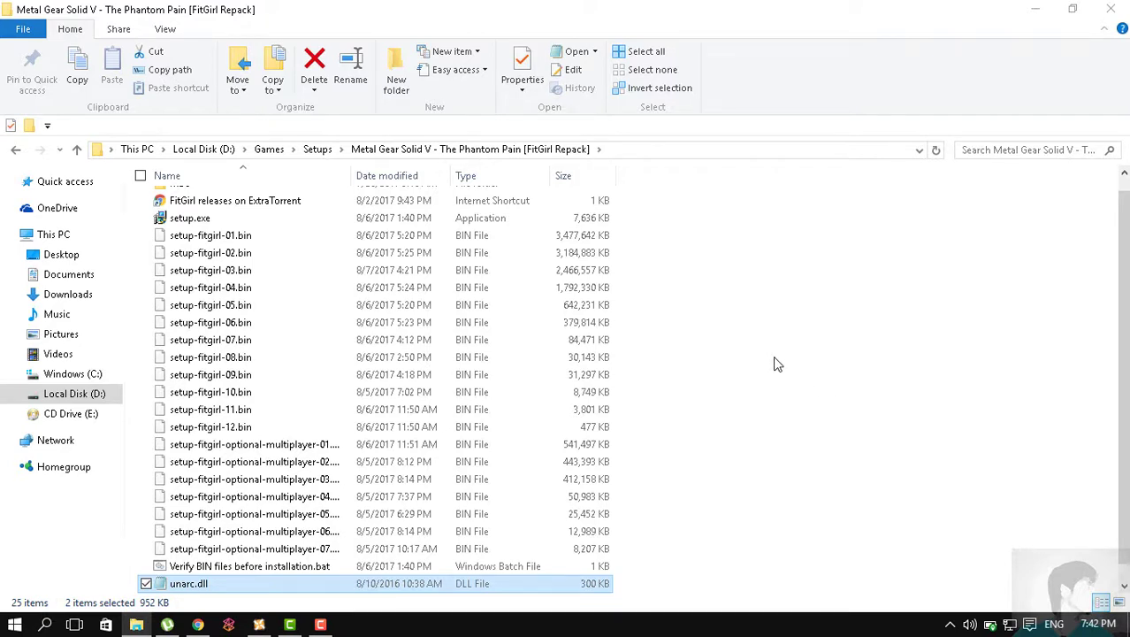
left_click(339, 570)
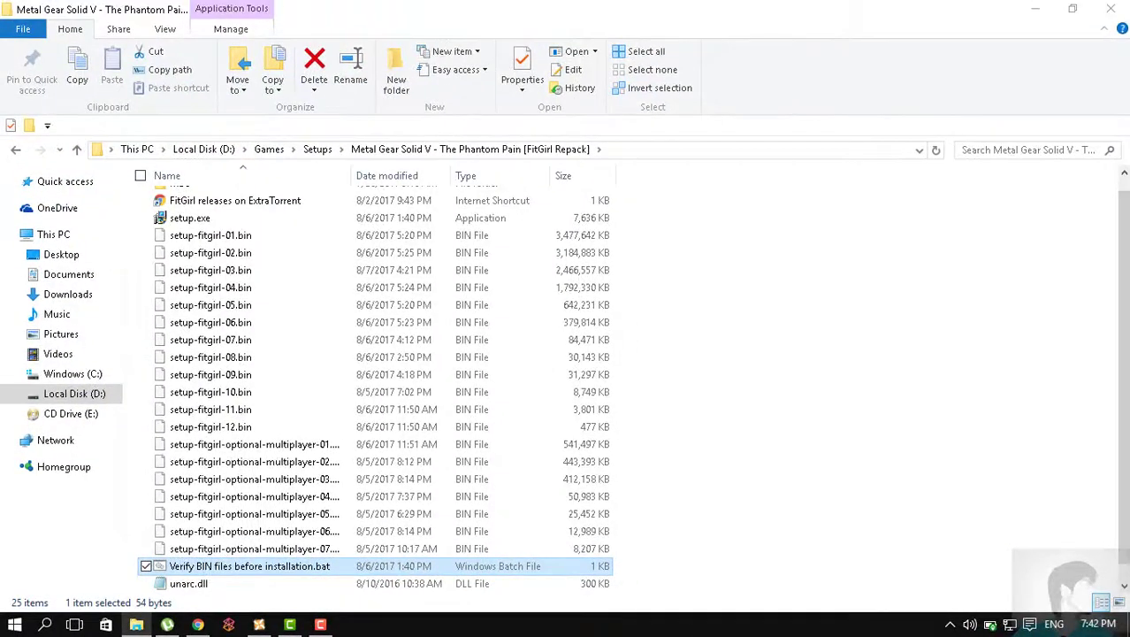
Step: Switch to µTorrent and view the available options for the Metal Gear Solid V - The Phantom Pain torrent without applying any
left_click(170, 626)
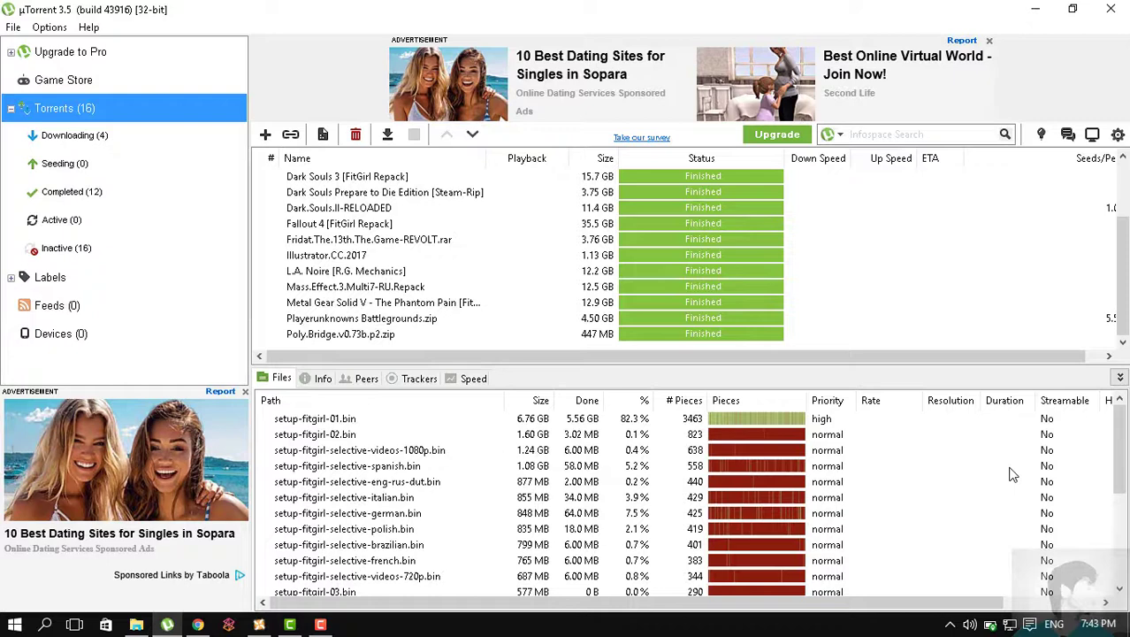
scroll(489, 283, "up", 2)
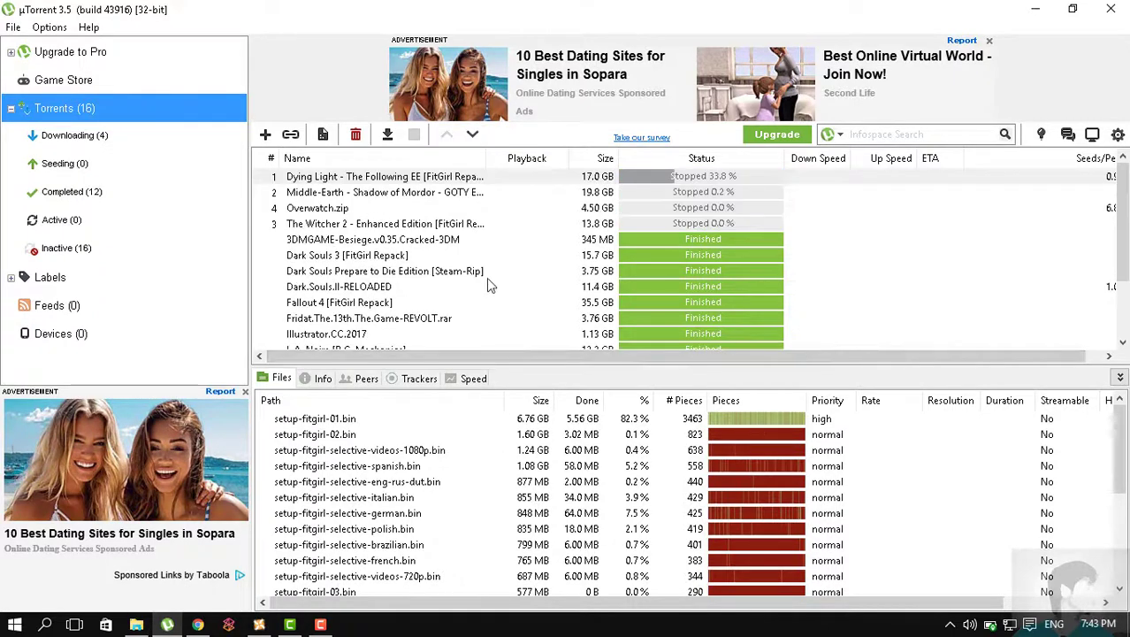
scroll(389, 314, "down", 2)
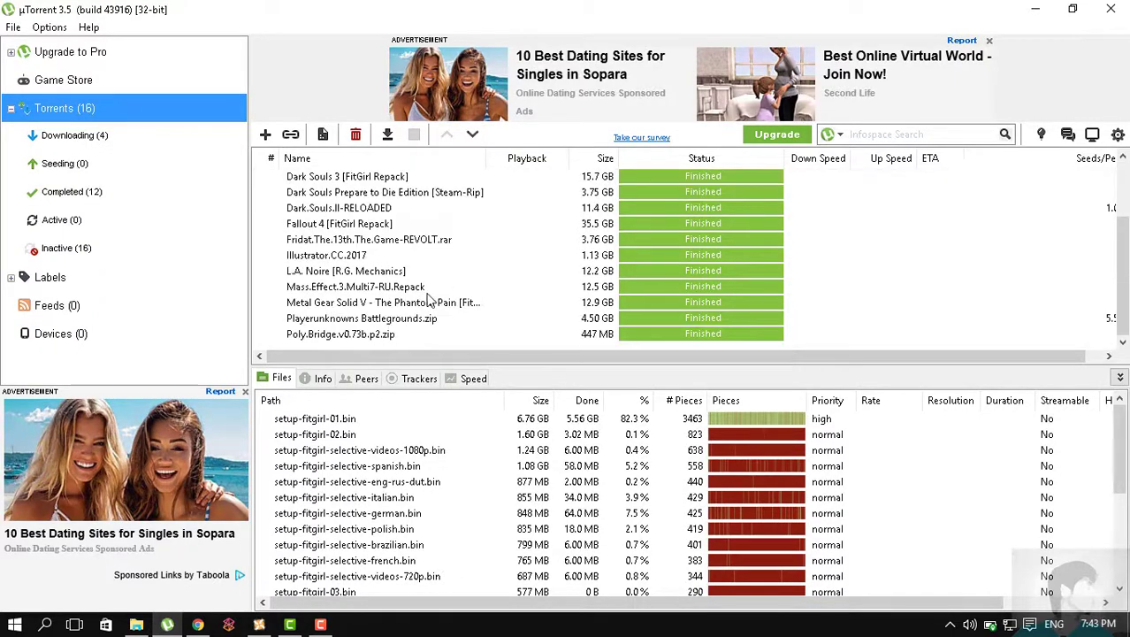
right_click(380, 308)
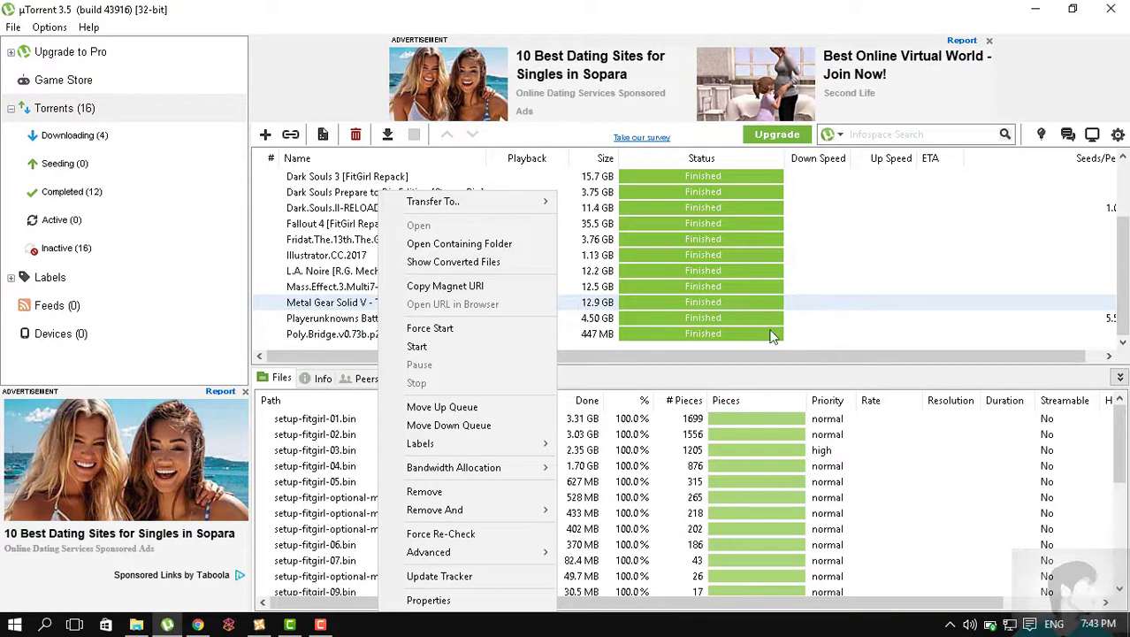
left_click(695, 354)
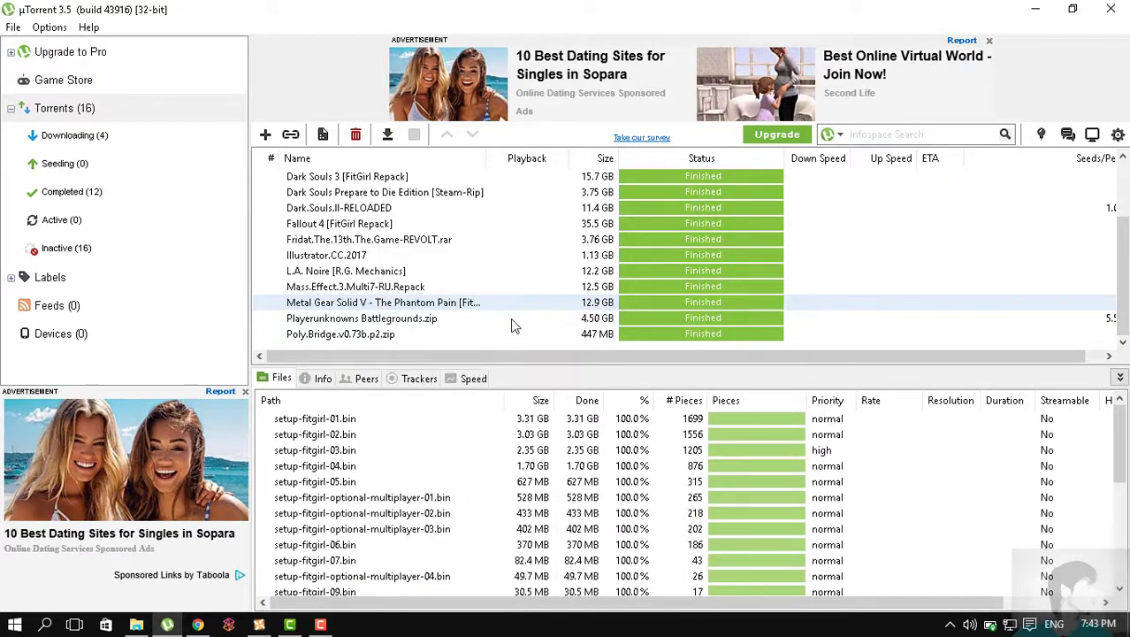